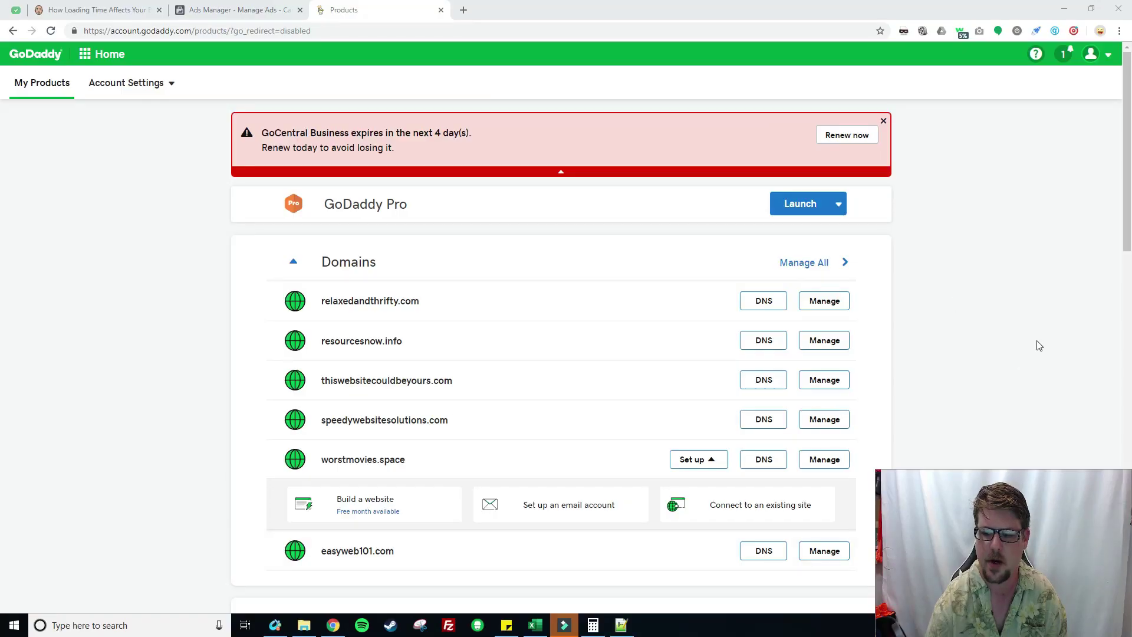
Go to the GoDaddy My Products page from the account menu.
left_click_drag(875, 469, 873, 484)
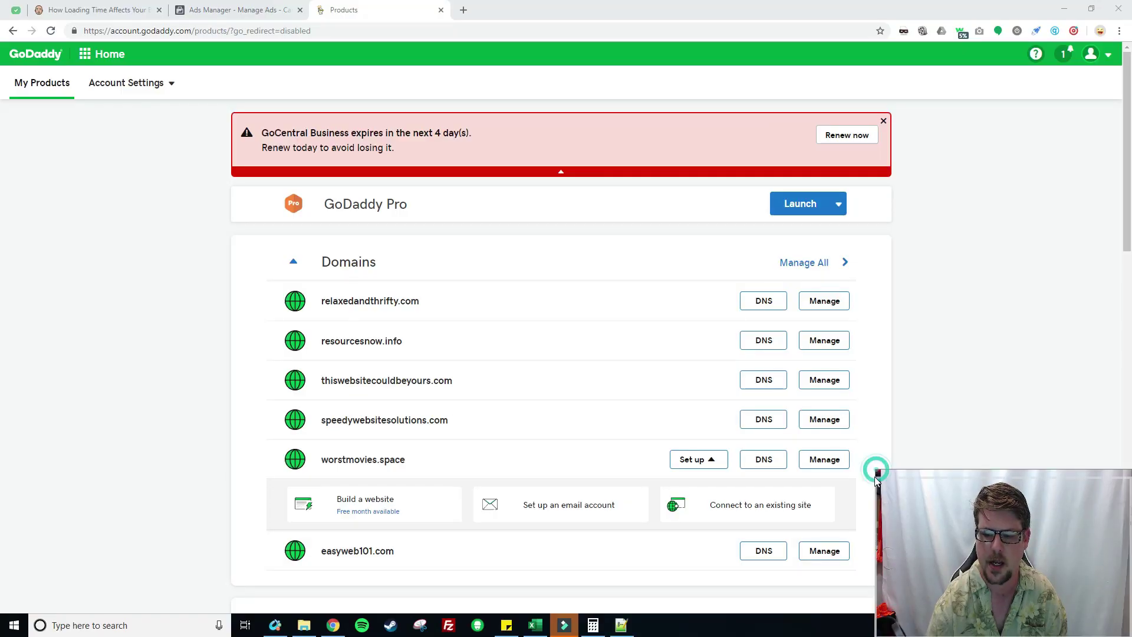
left_click(957, 342)
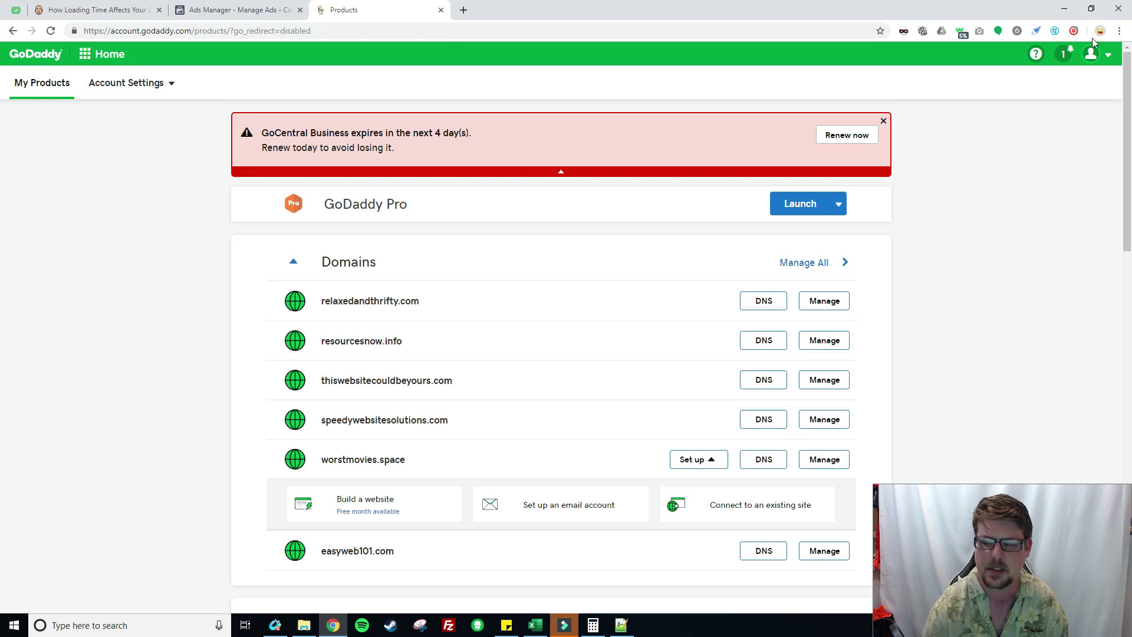
left_click(1102, 62)
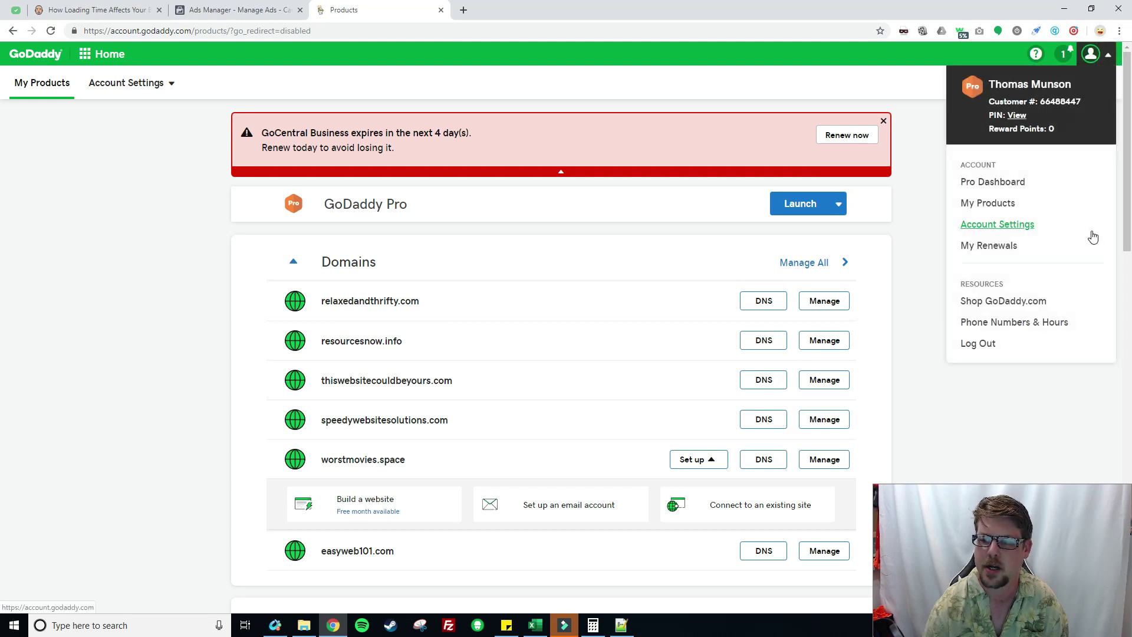
left_click(989, 204)
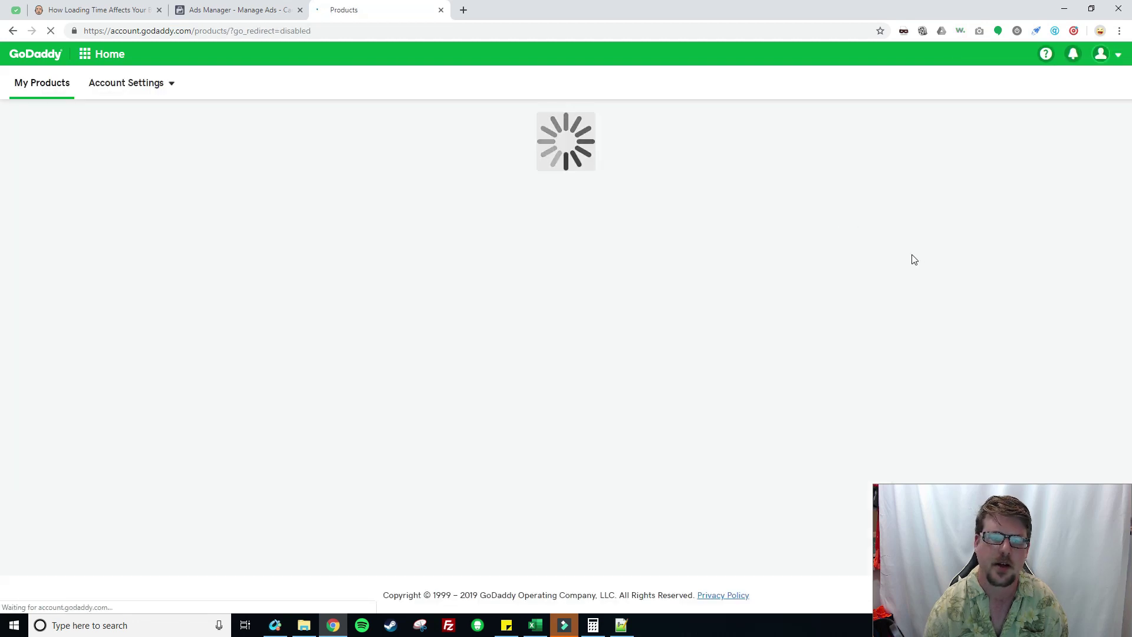
scroll(527, 254, "down", 2)
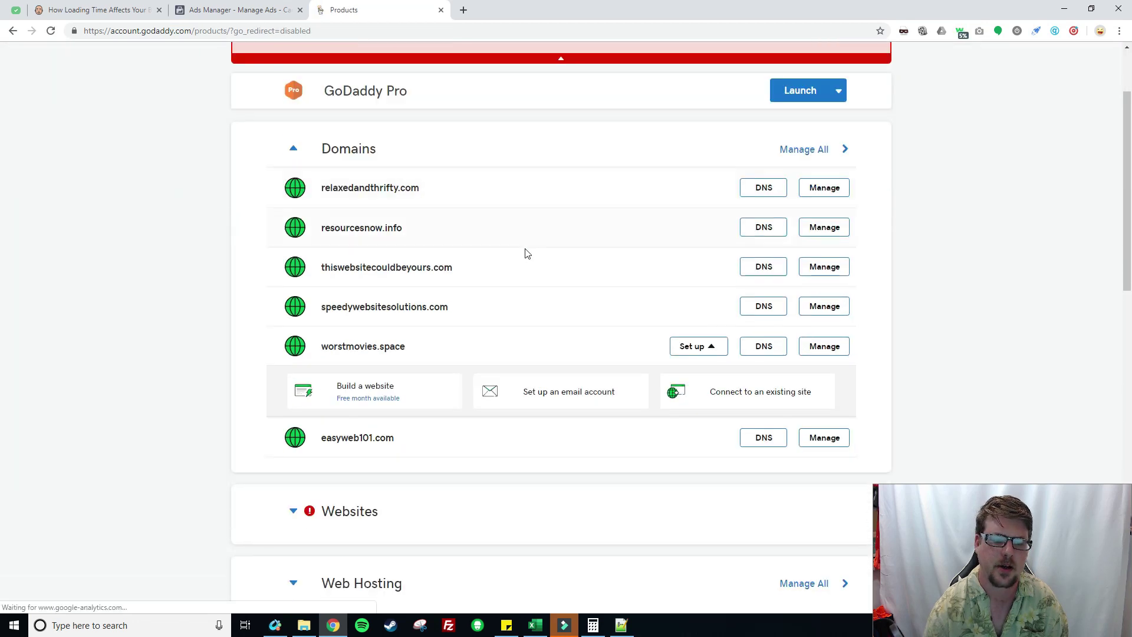
scroll(460, 318, "down", 2)
scroll(407, 390, "down", 2)
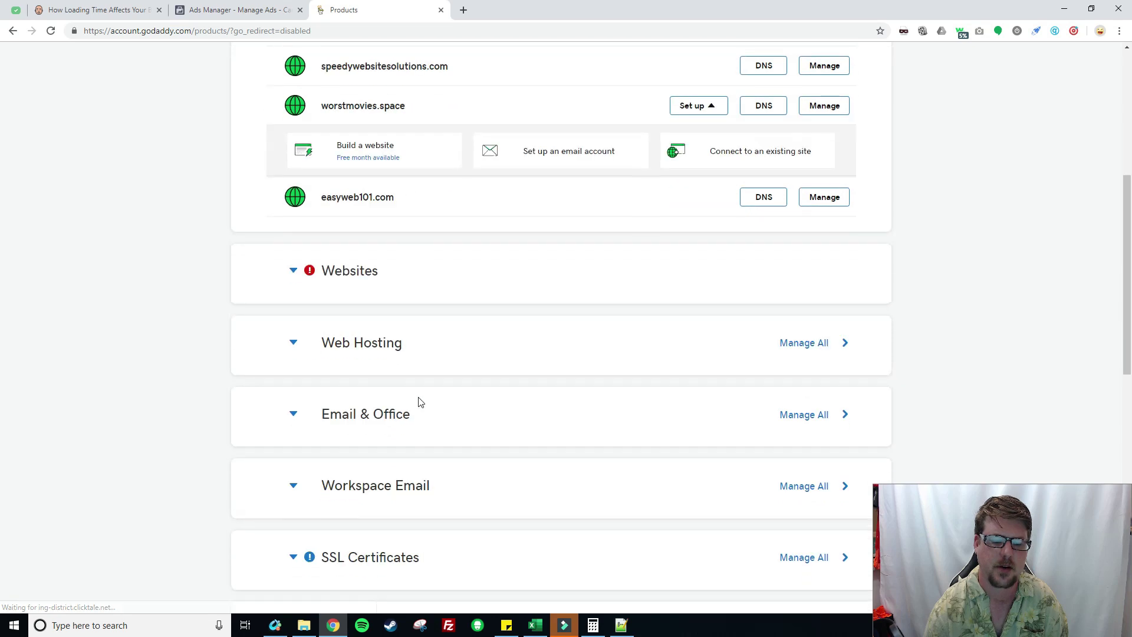
Expand Web Hosting and open the test.easyweb101.com cPanel hosting dashboard.
left_click(290, 347)
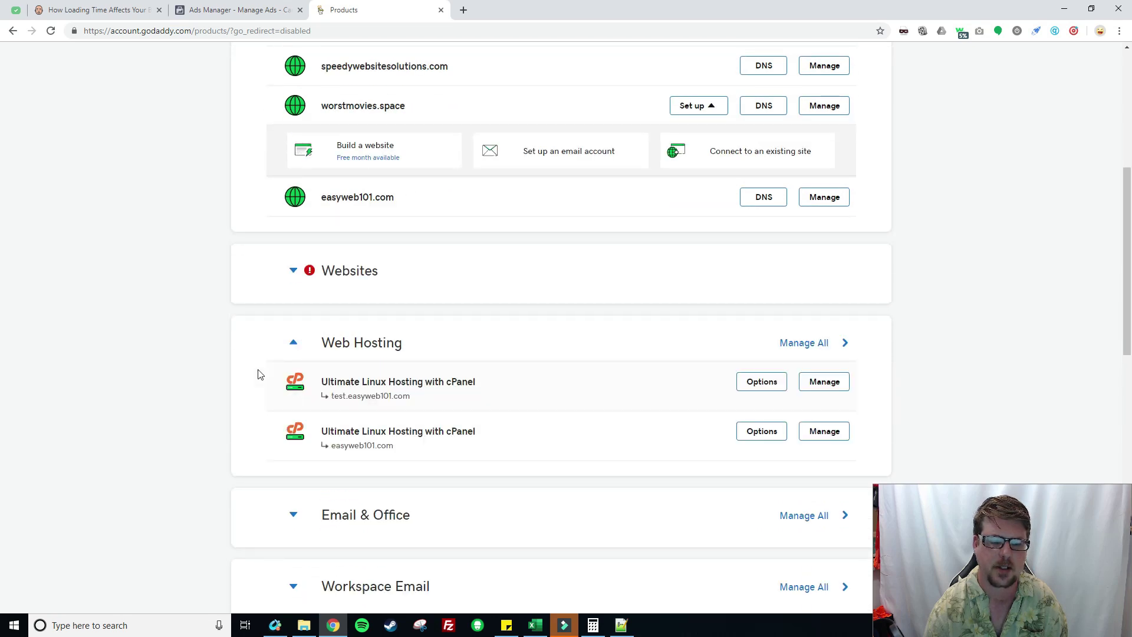
left_click_drag(263, 369, 526, 467)
left_click(524, 464)
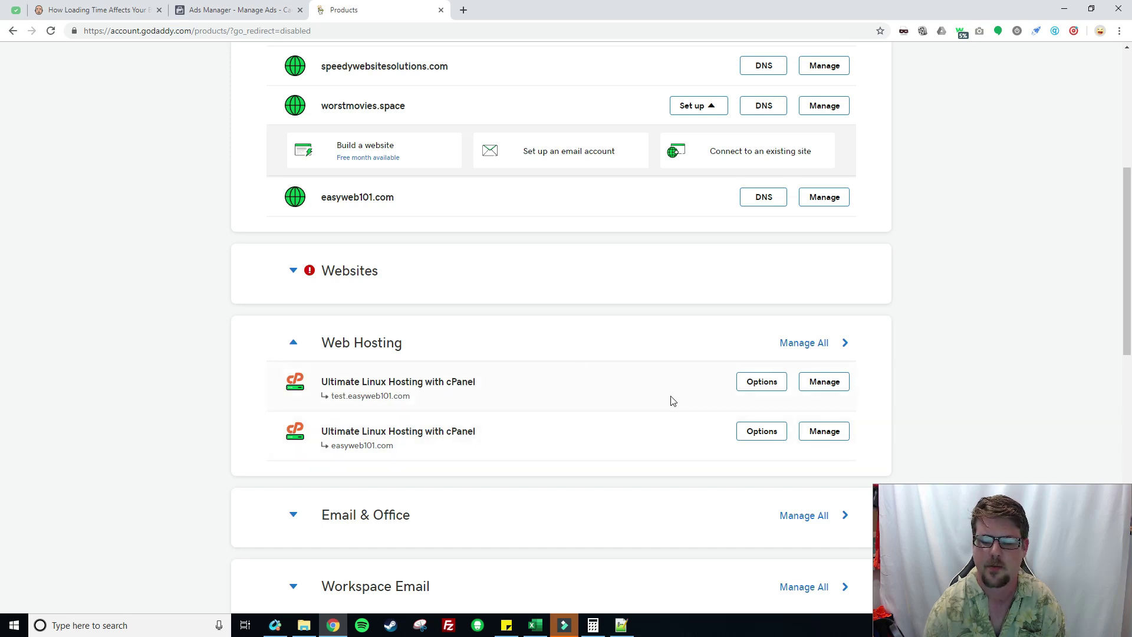
left_click(831, 384)
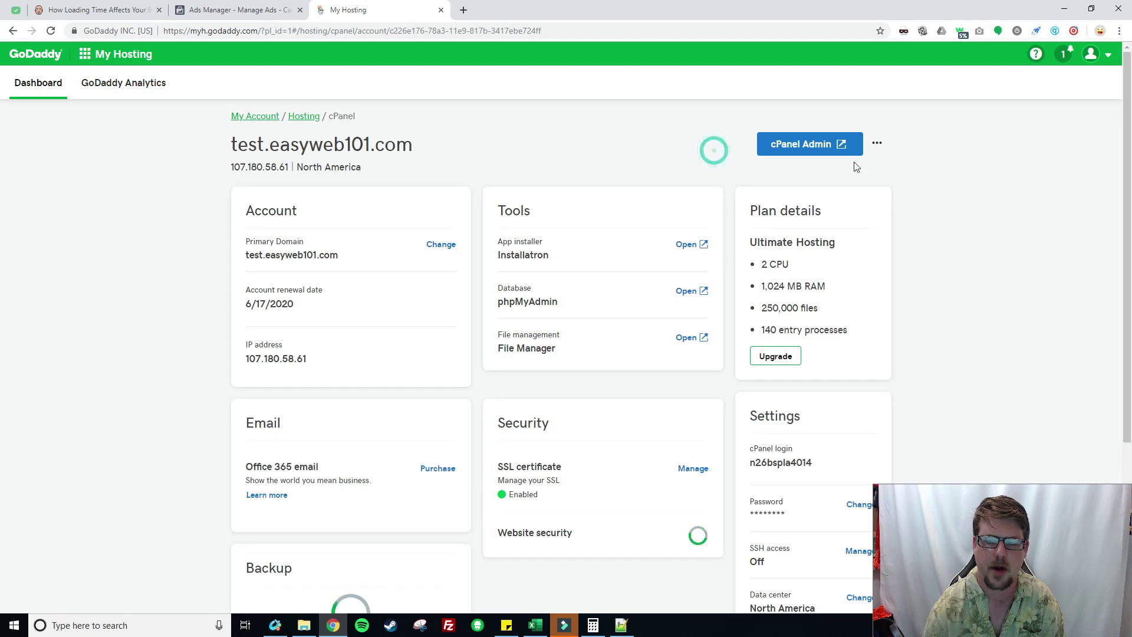
Launch cPanel Admin and filter its functions by 'add' to reveal Addon Domains.
left_click(800, 140)
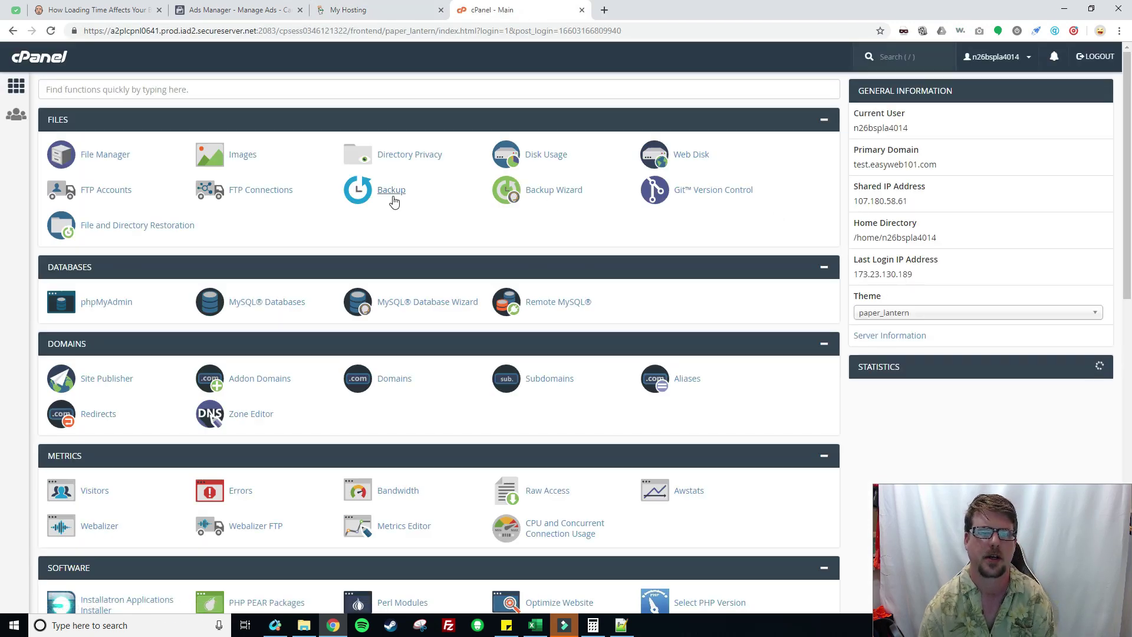
left_click(121, 94)
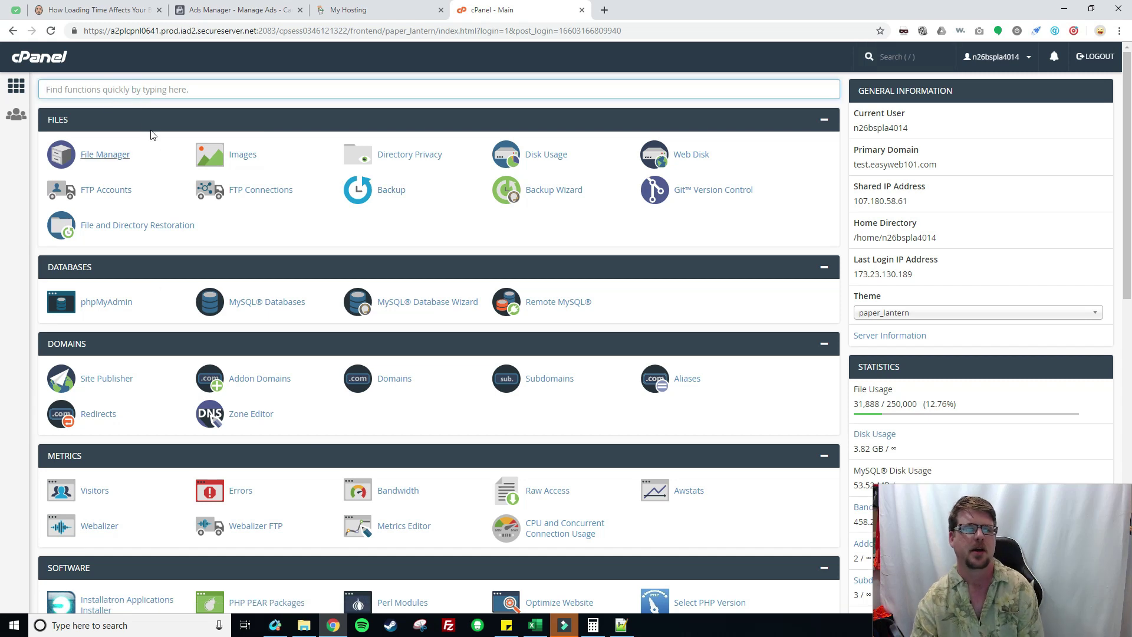
left_click(114, 92)
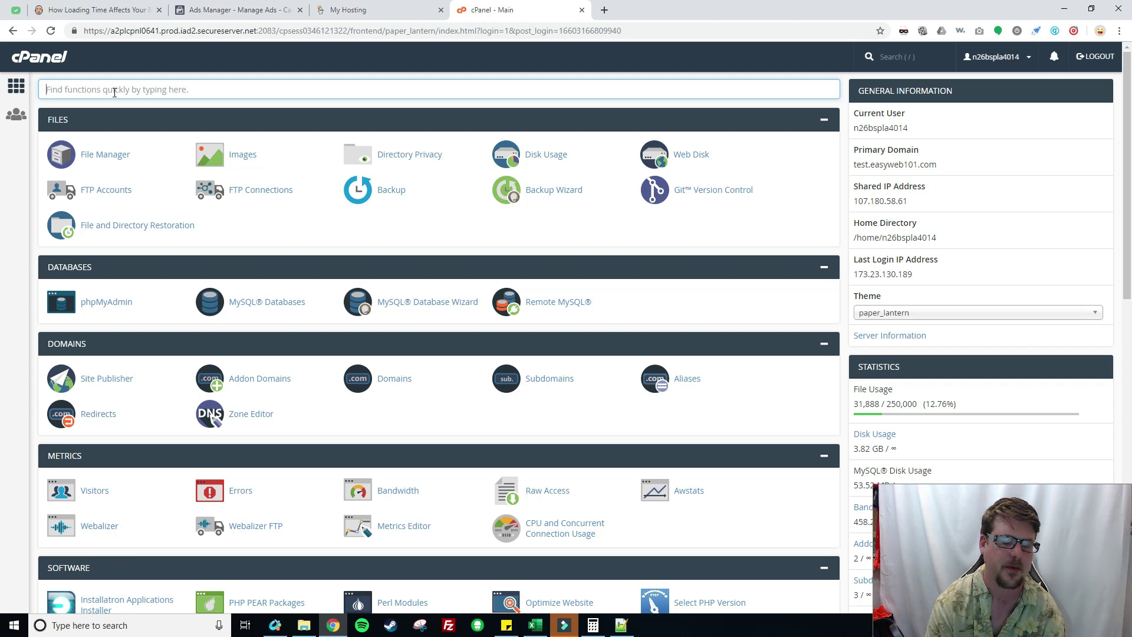
type("add")
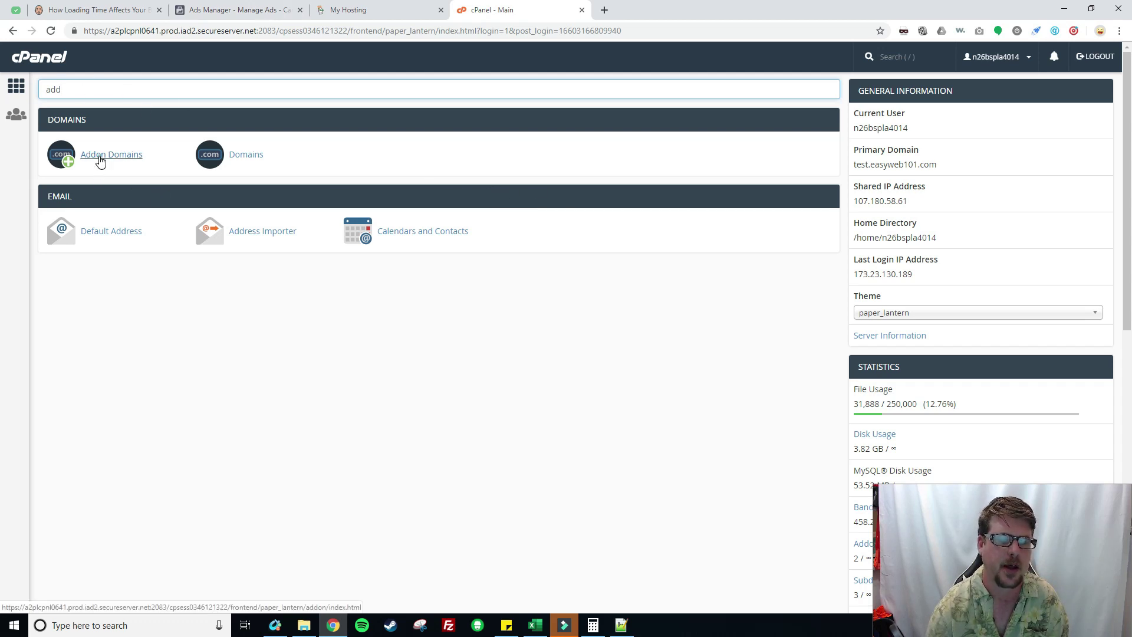
Open the Addon Domains page and review the existing addon domains.
left_click(100, 162)
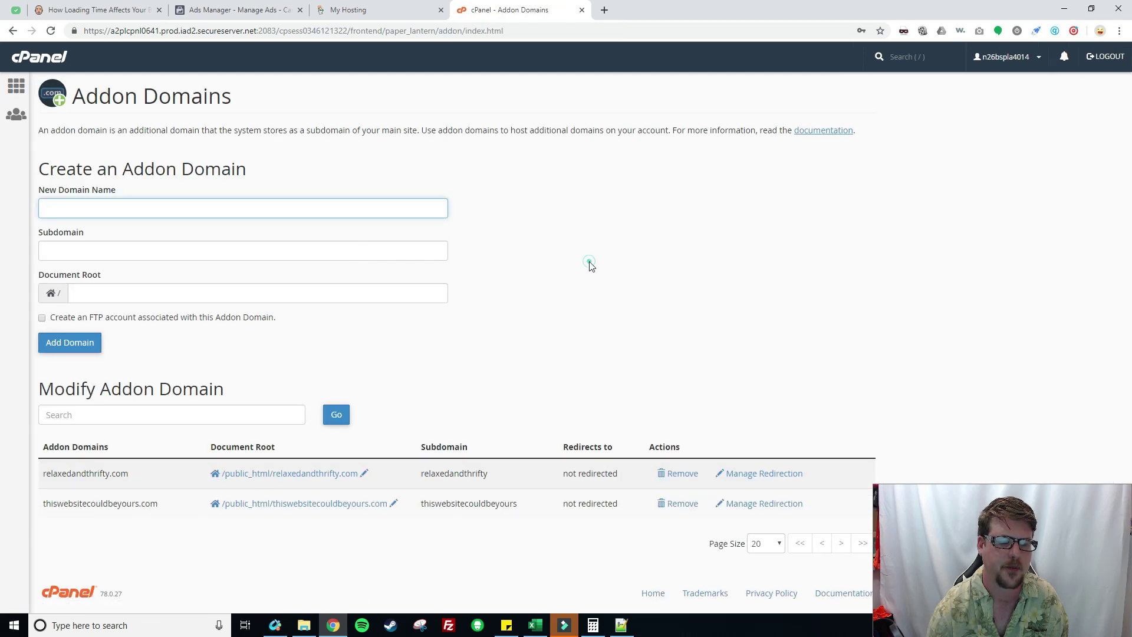
left_click(589, 263)
left_click_drag(35, 470, 141, 500)
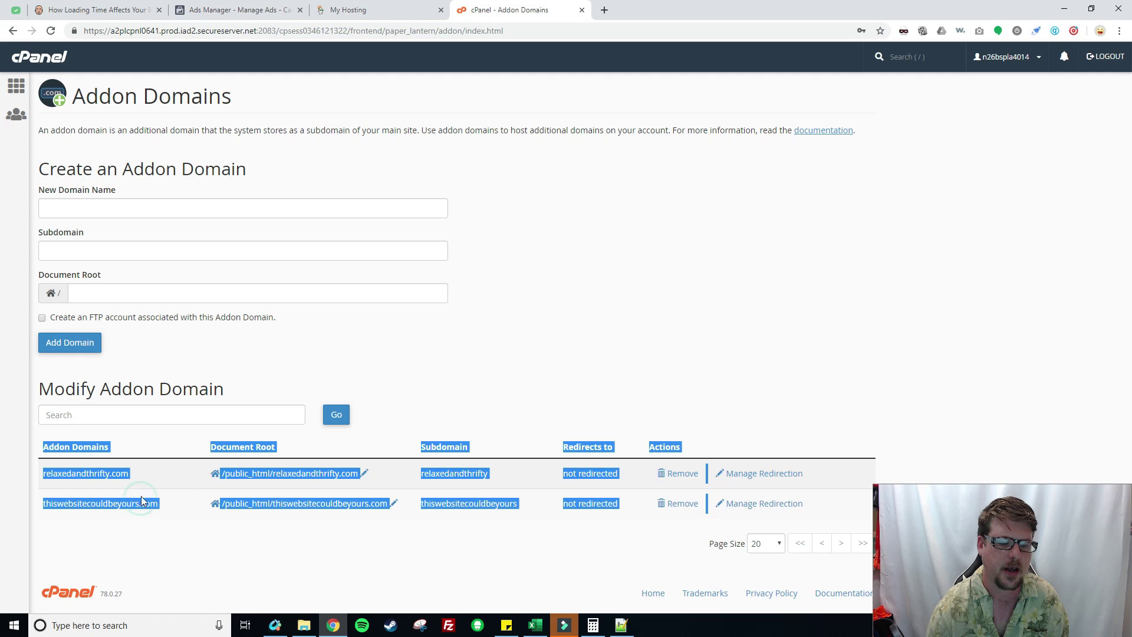
left_click(165, 502)
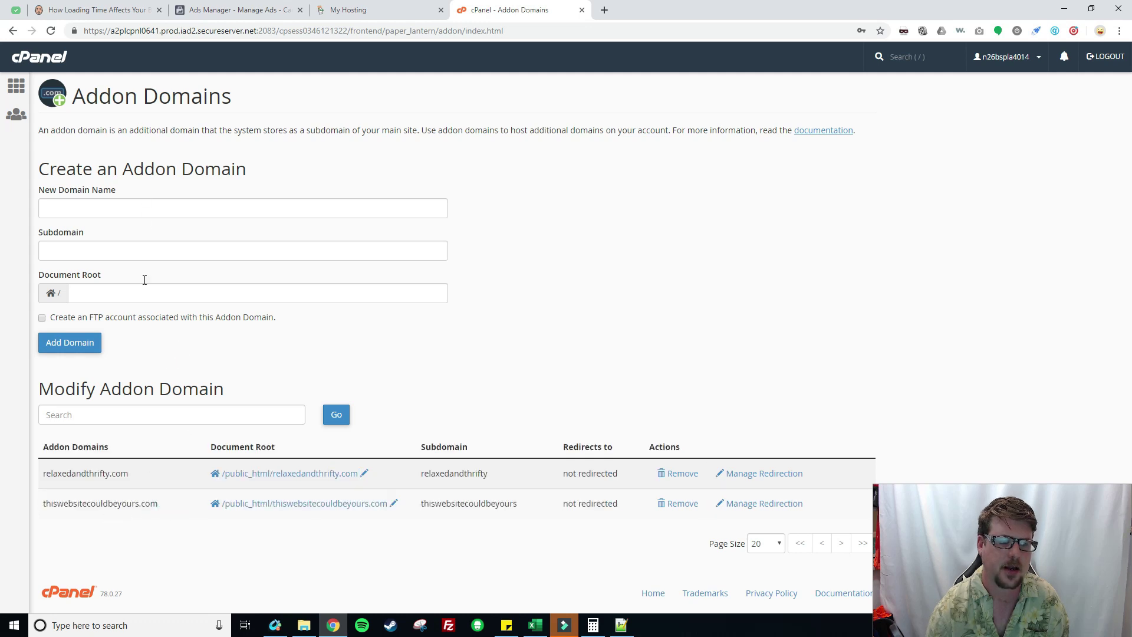
Enter worstmovies.space as the new domain so subdomain and document root auto-fill.
left_click(177, 203)
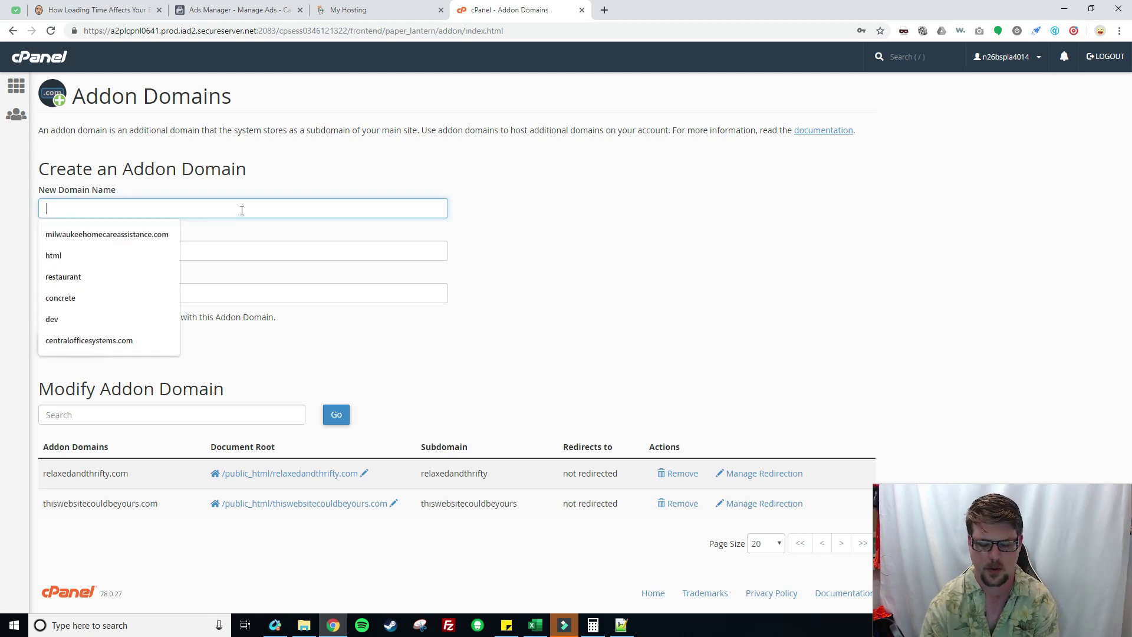
type("worst")
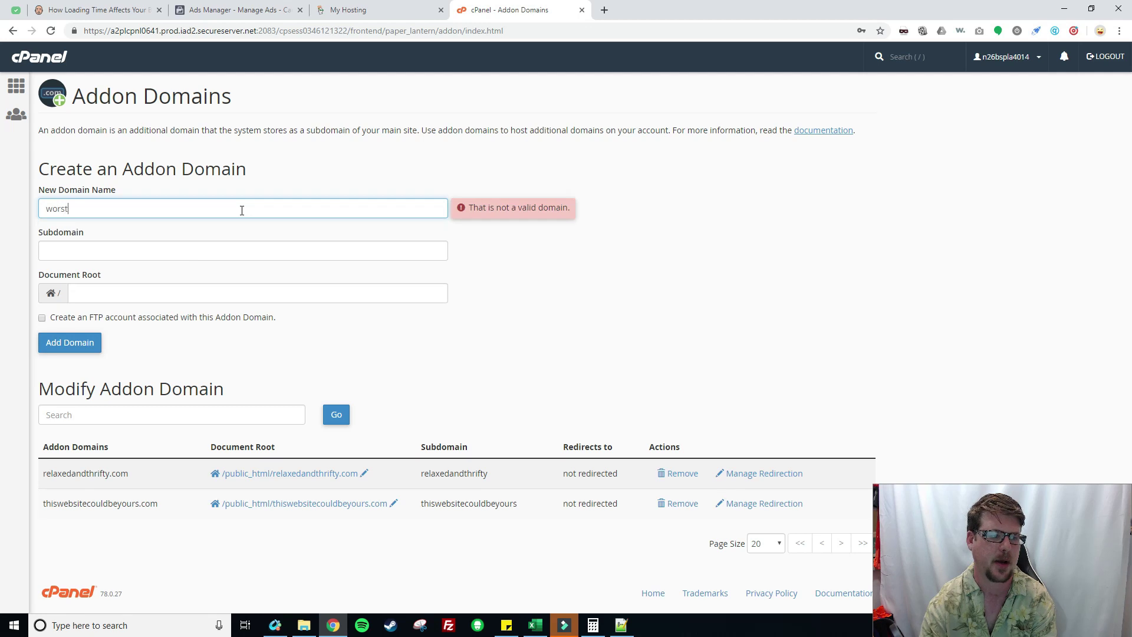
type("movies.c")
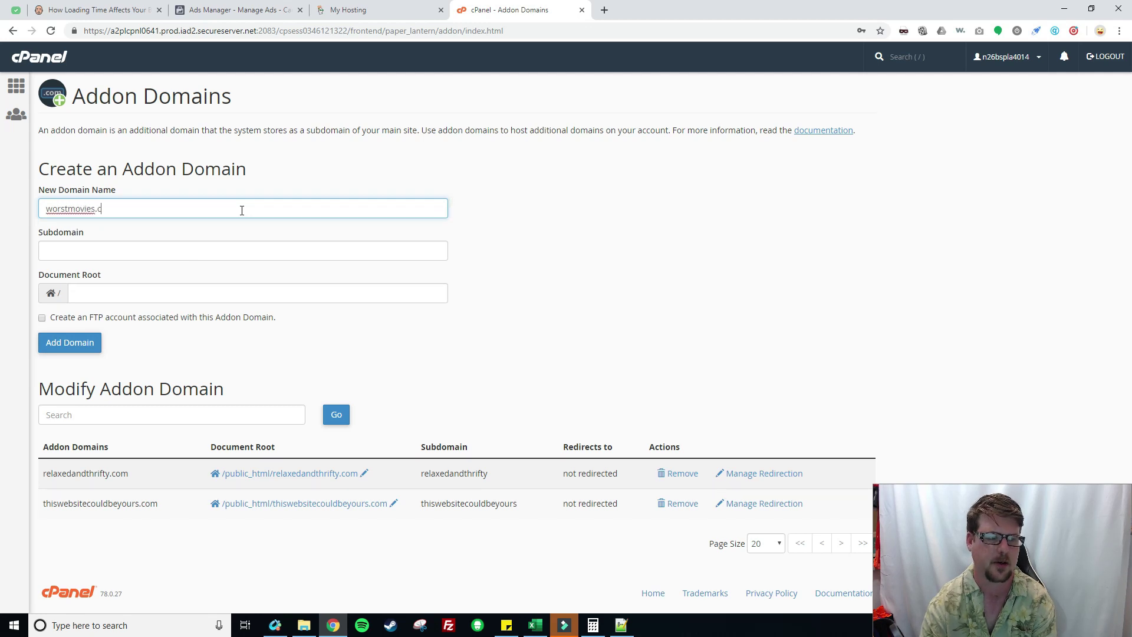
key("BackSpace")
key("BackSpace")
type("space")
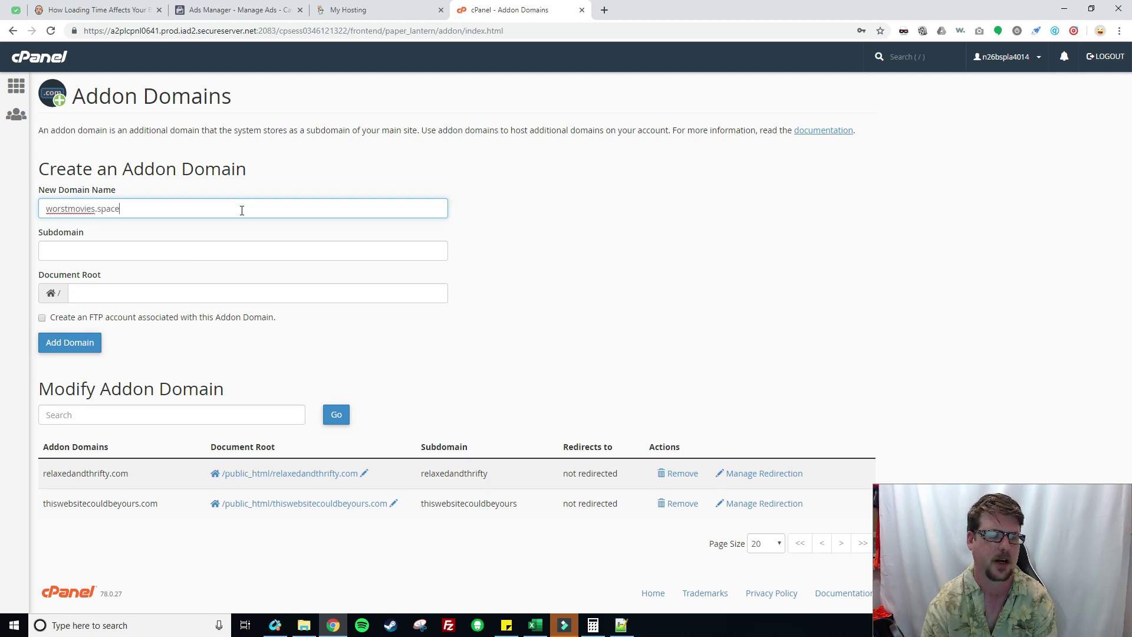
left_click(481, 251)
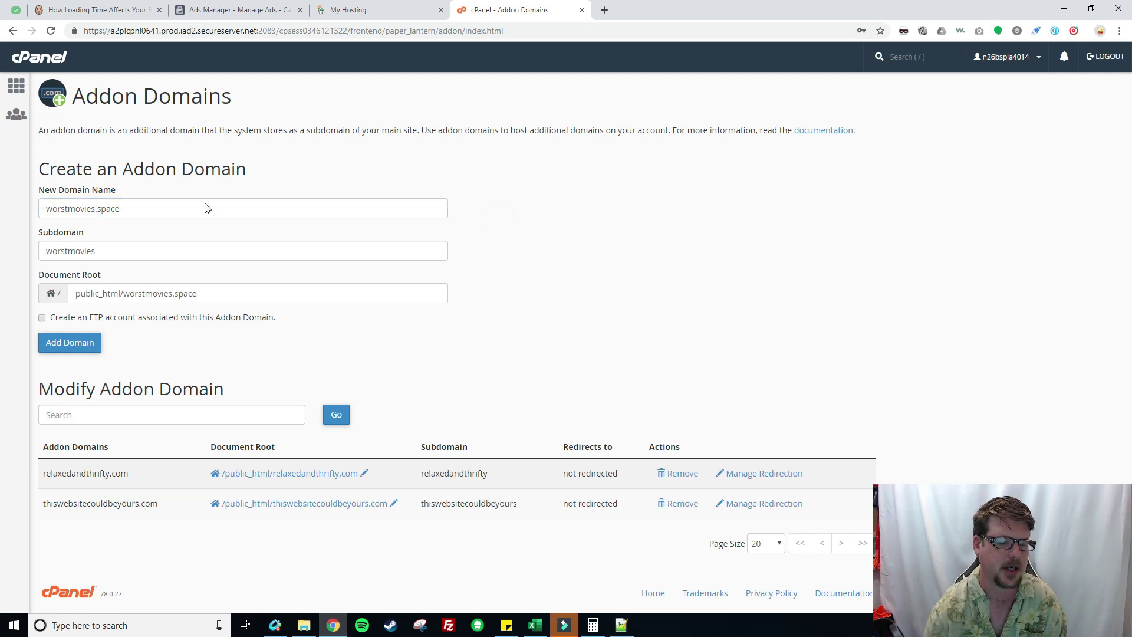
triple_click(126, 211)
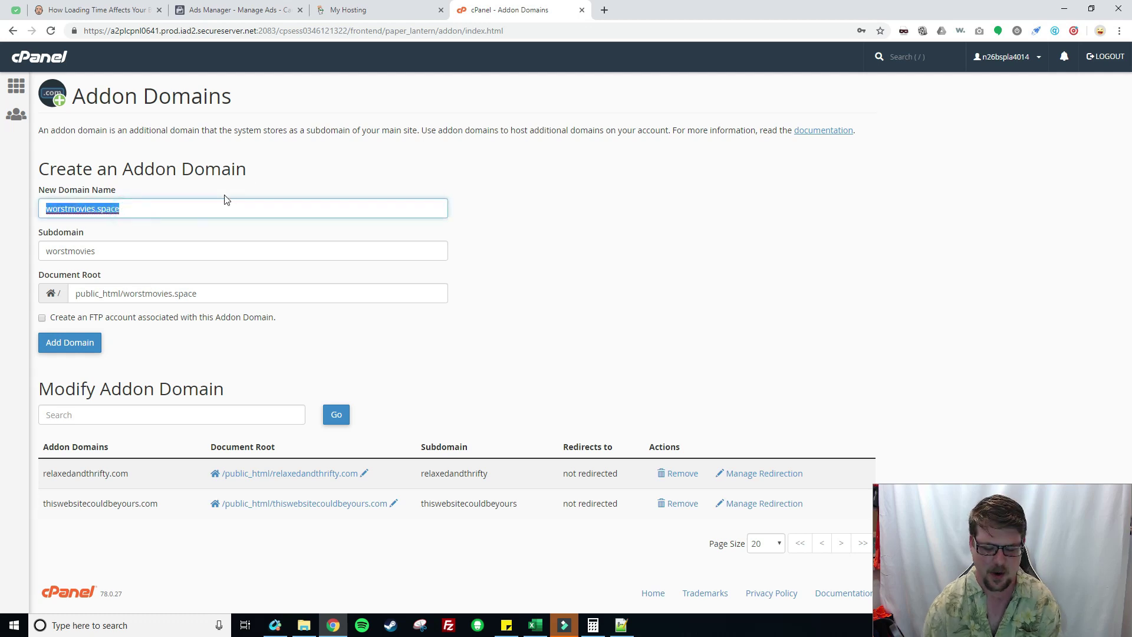
left_click(299, 177)
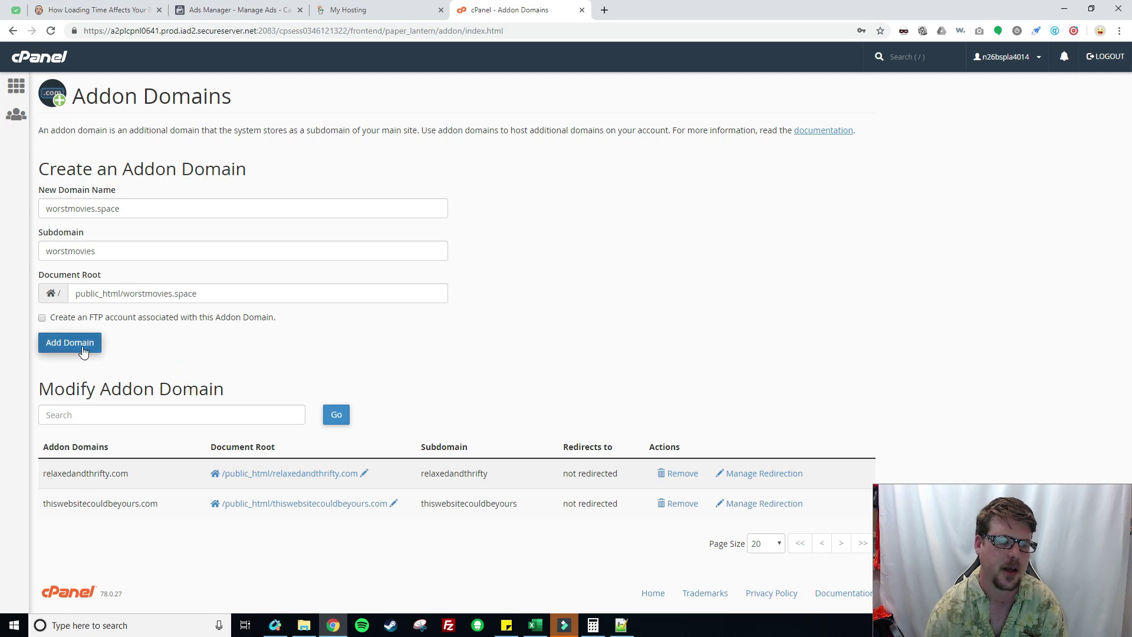
Submit the worstmovies.space addon domain and wait for the creation confirmation.
left_click(57, 345)
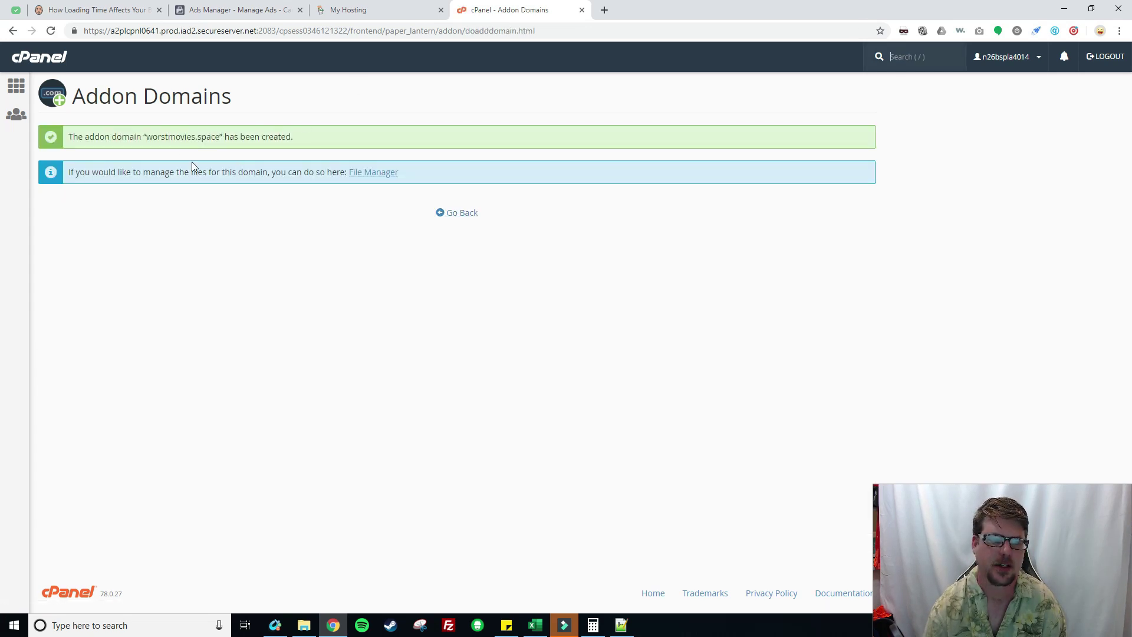
left_click(460, 216)
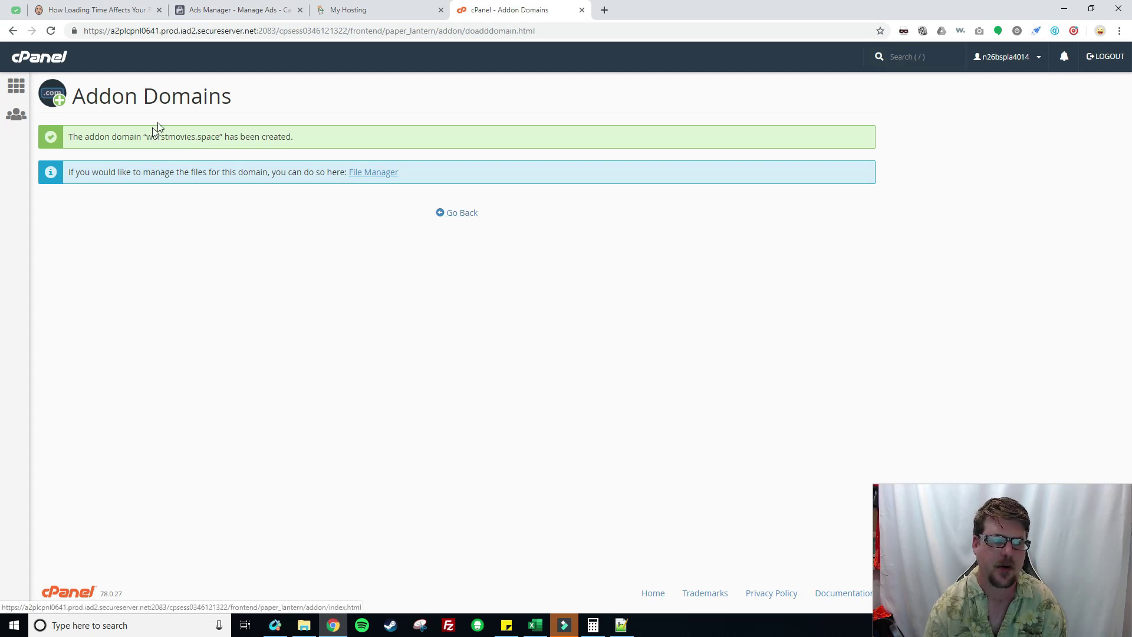
Find Installatron from cPanel home, browse its applications, and open WordPress.
left_click(29, 56)
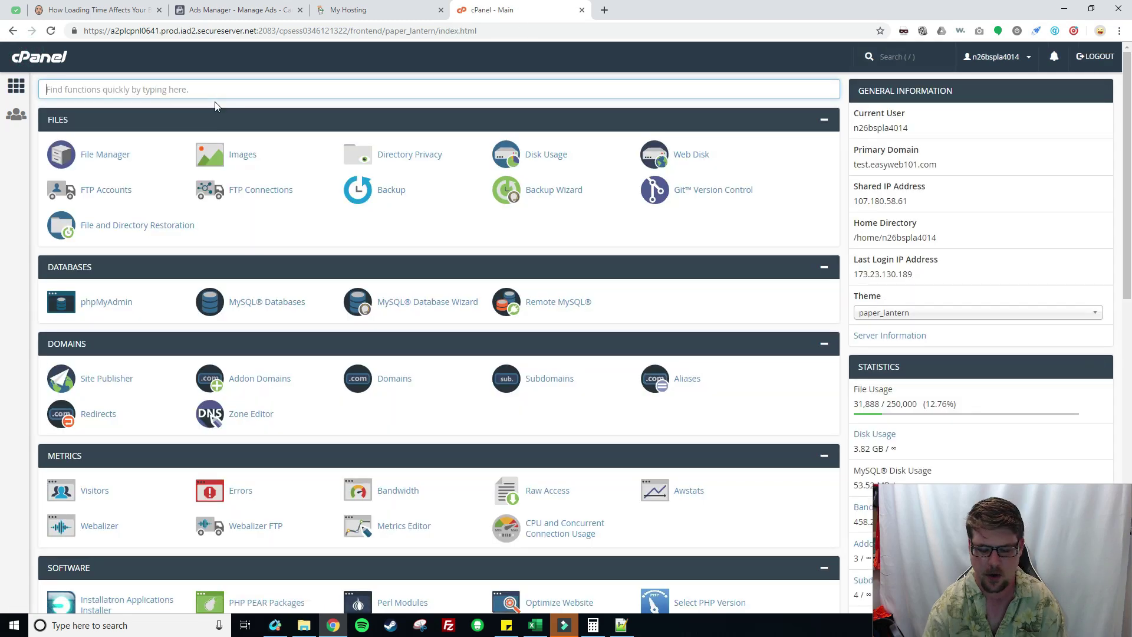
type("insta")
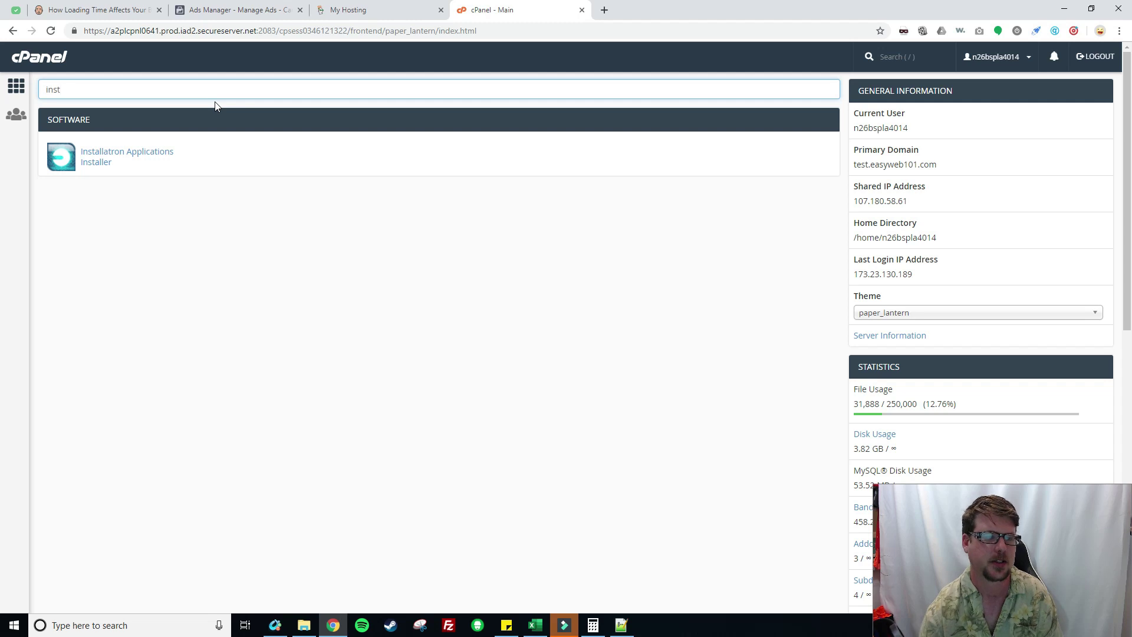
type("ll")
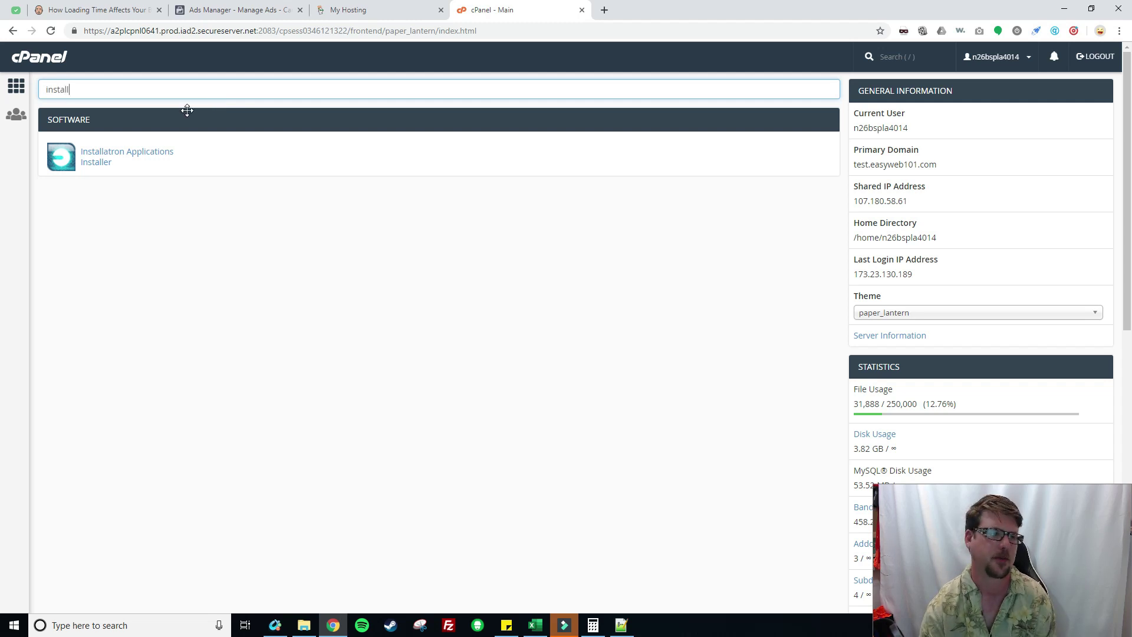
left_click(98, 162)
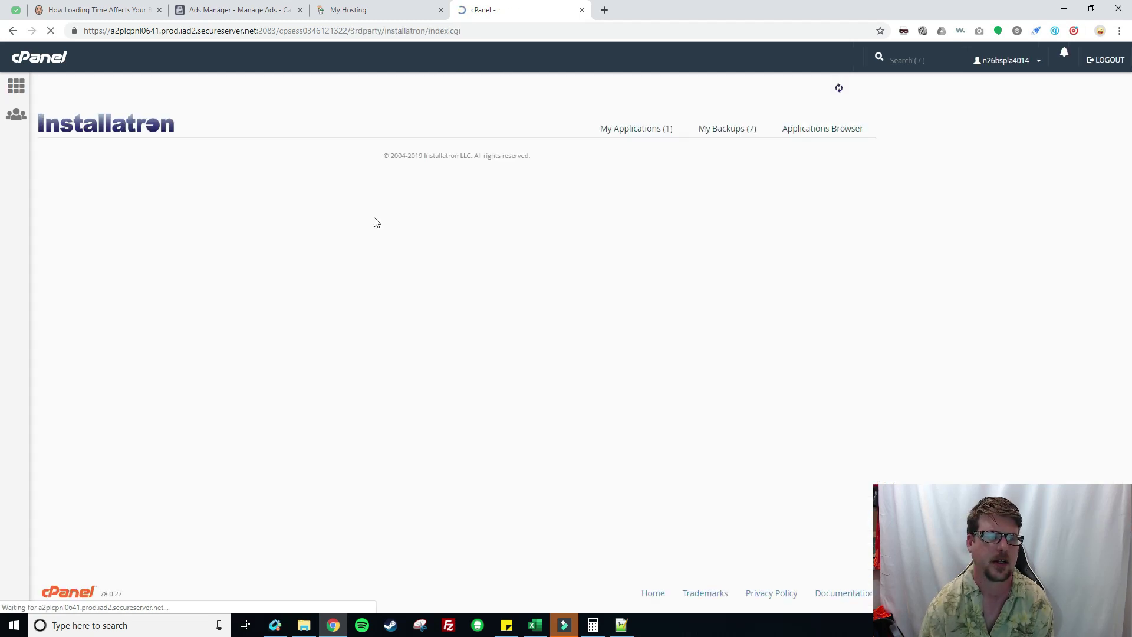
left_click(418, 207)
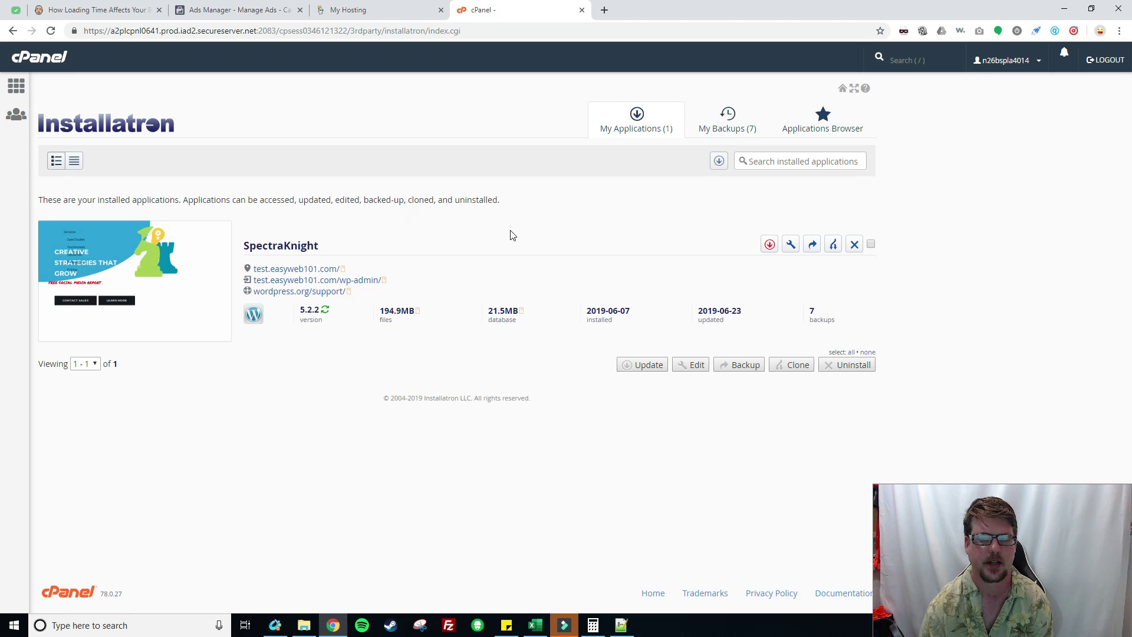
left_click(847, 125)
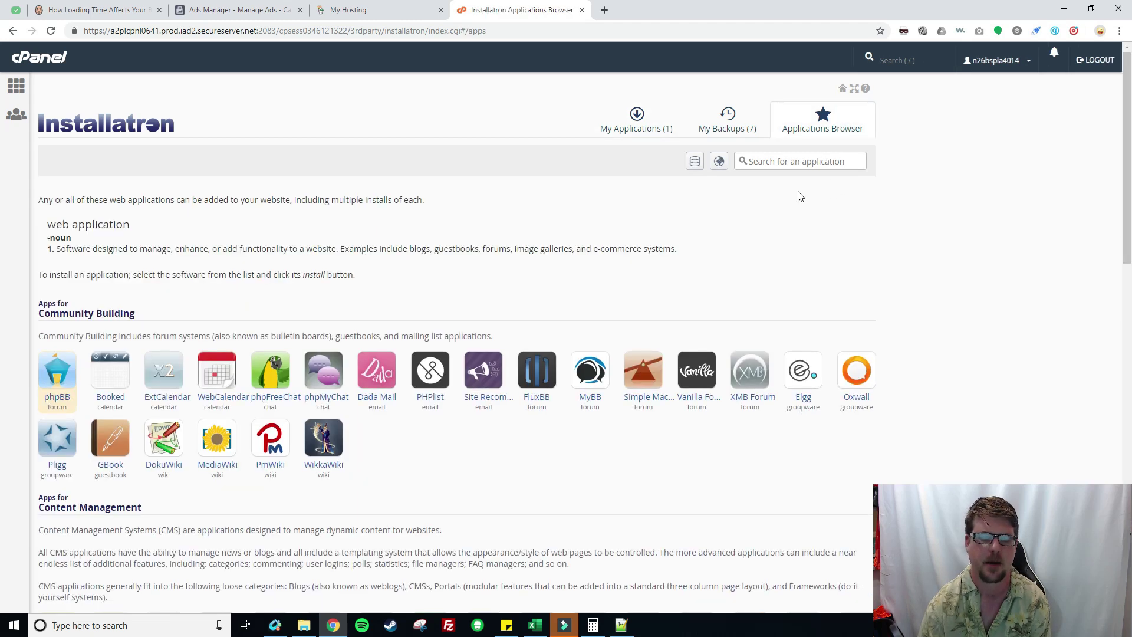
scroll(225, 212, "down", 6)
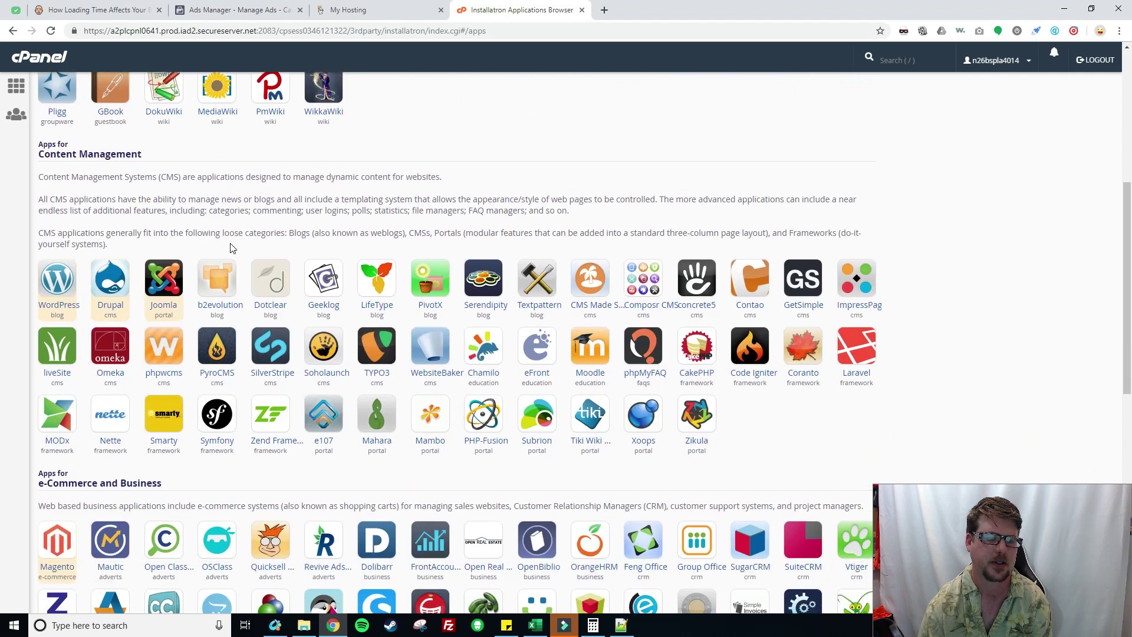
left_click(61, 289)
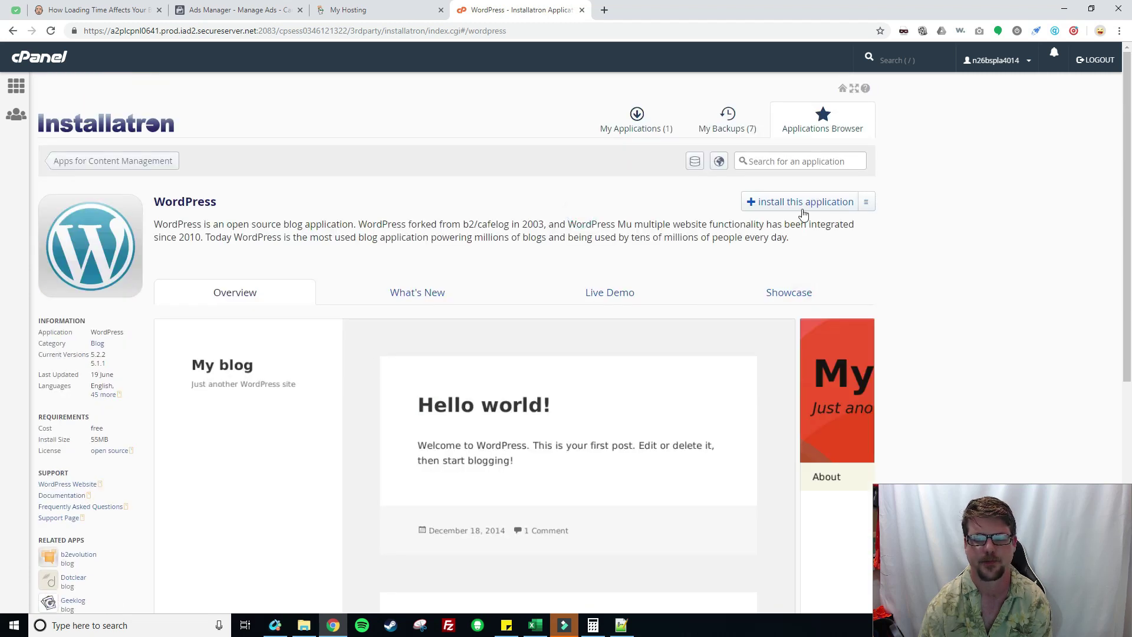
Start the WordPress install and scroll the Domain list to find worstmovies.space entries.
left_click(772, 203)
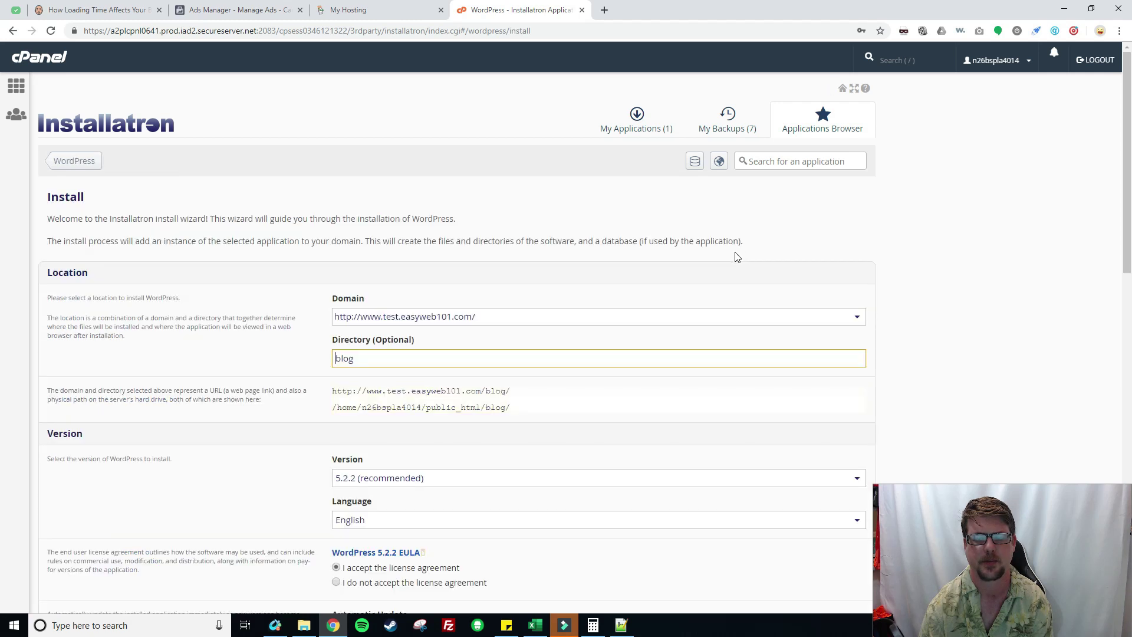
scroll(341, 272, "down", 1)
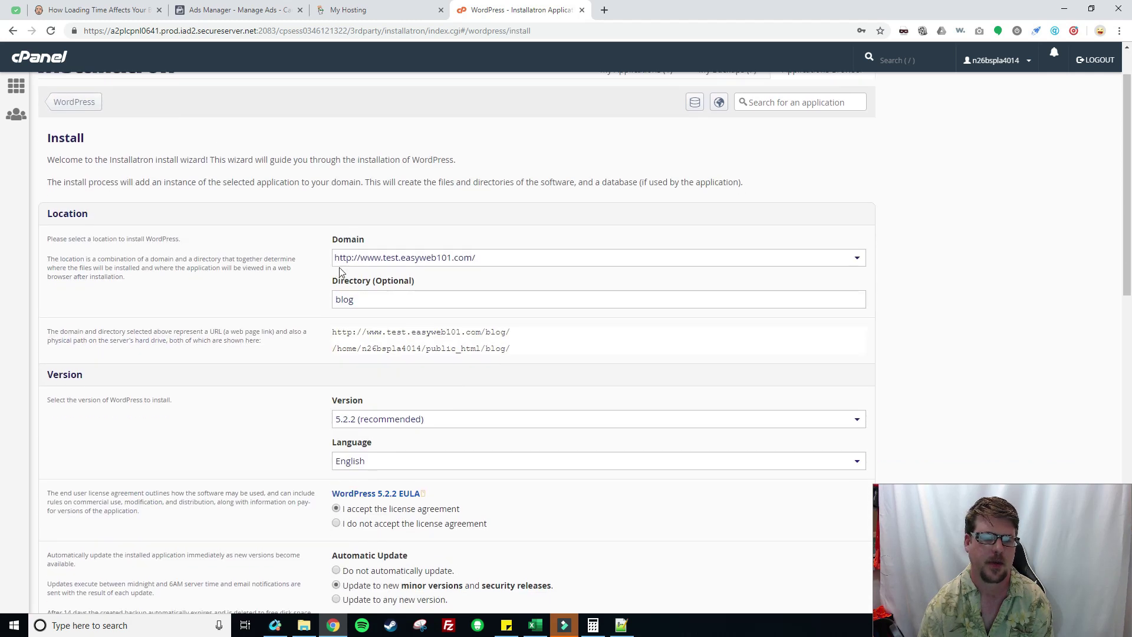
left_click(375, 258)
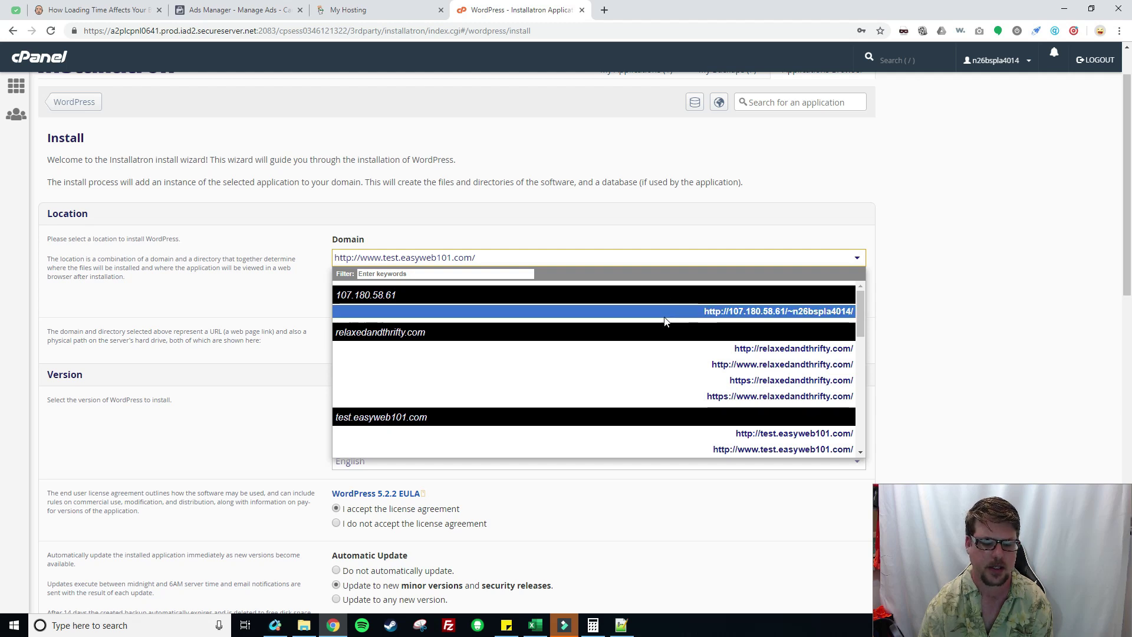
scroll(665, 321, "down", 1)
scroll(664, 321, "down", 1)
scroll(664, 321, "down", 1)
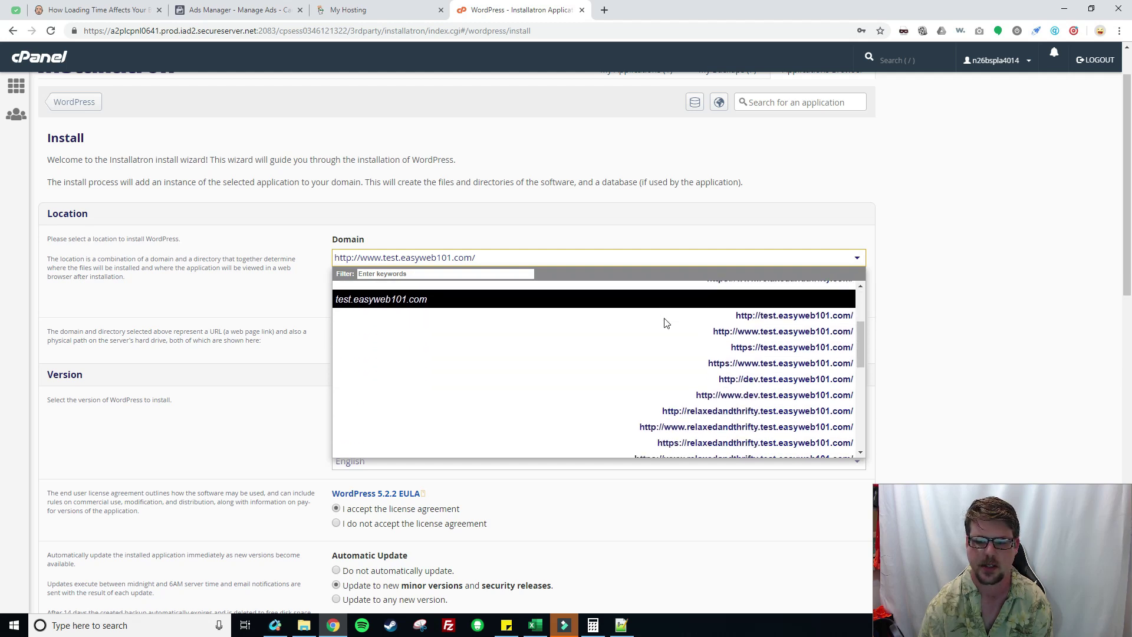
scroll(664, 321, "down", 2)
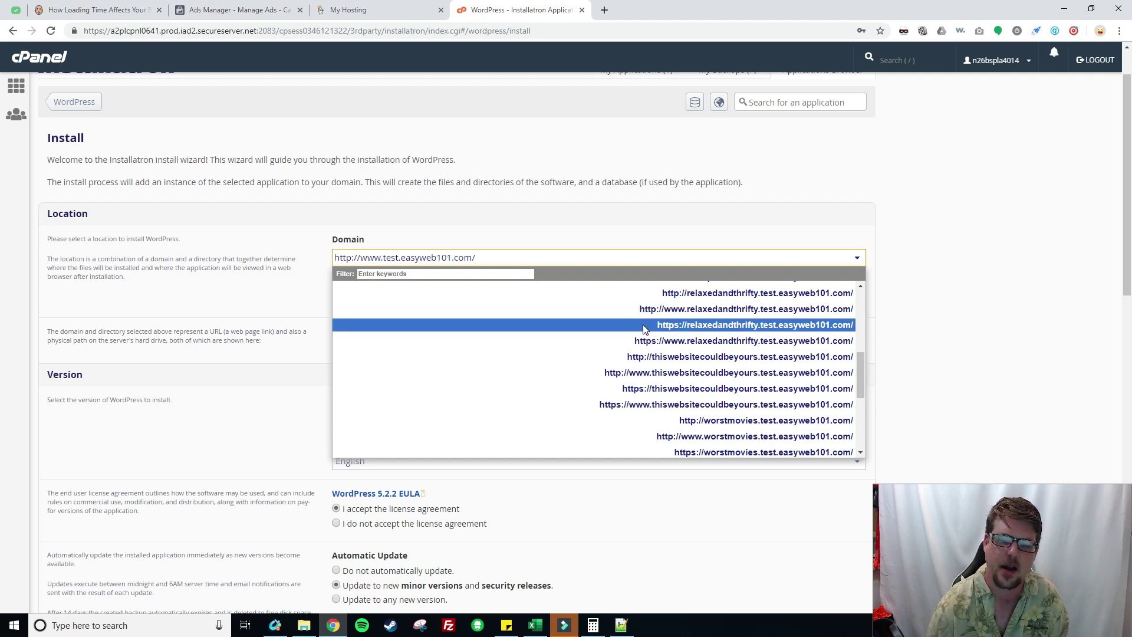
scroll(678, 327, "down", 1)
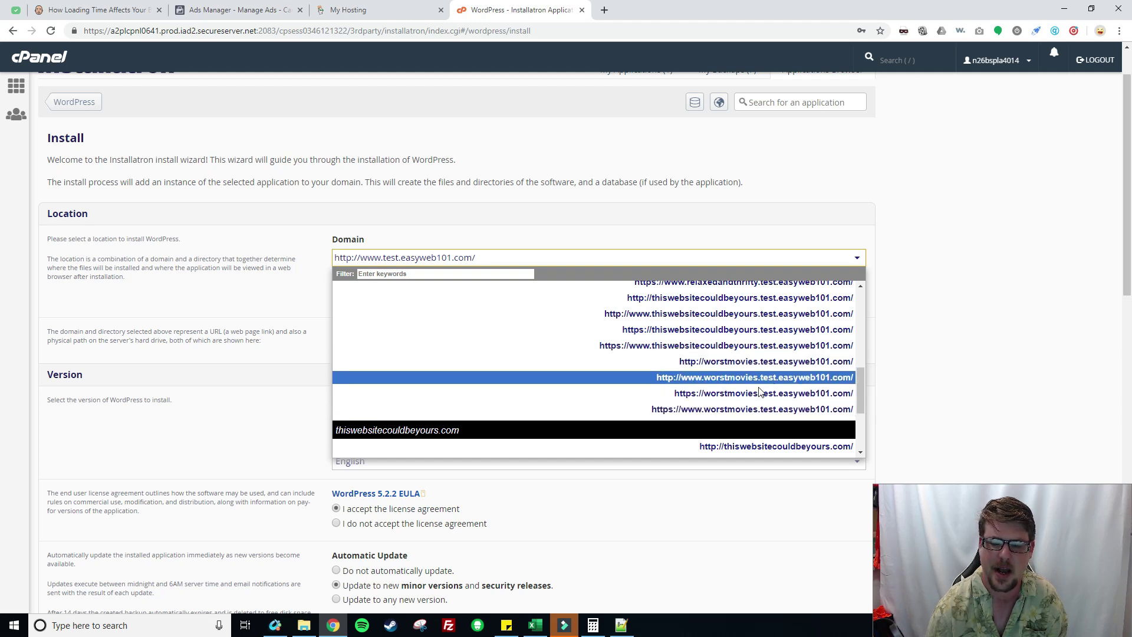
scroll(791, 363, "down", 2)
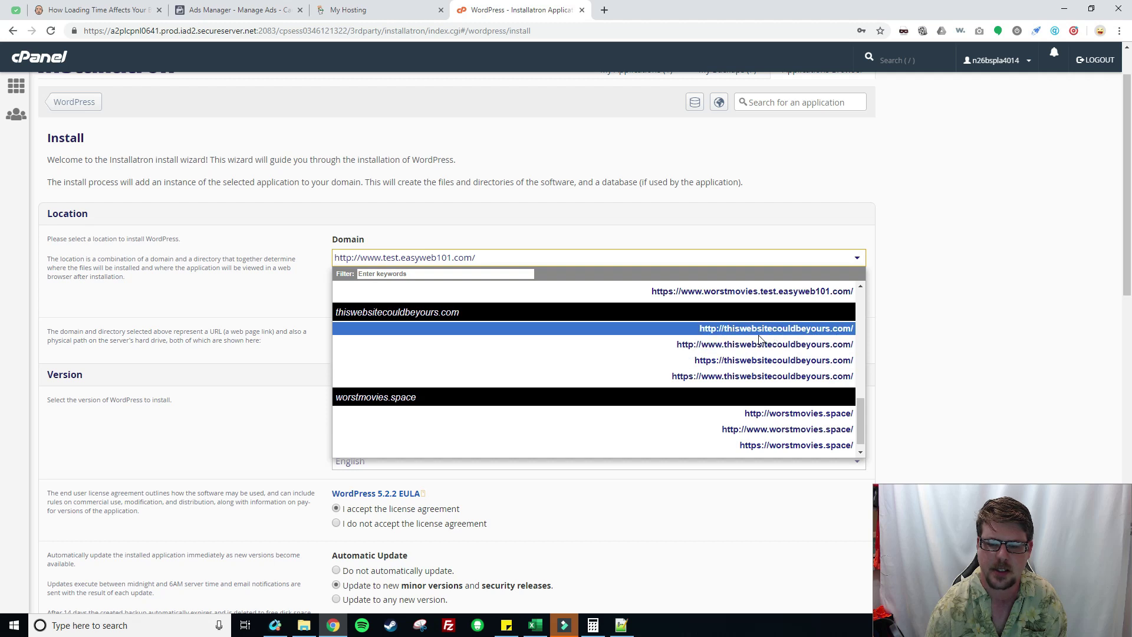
scroll(790, 365, "down", 2)
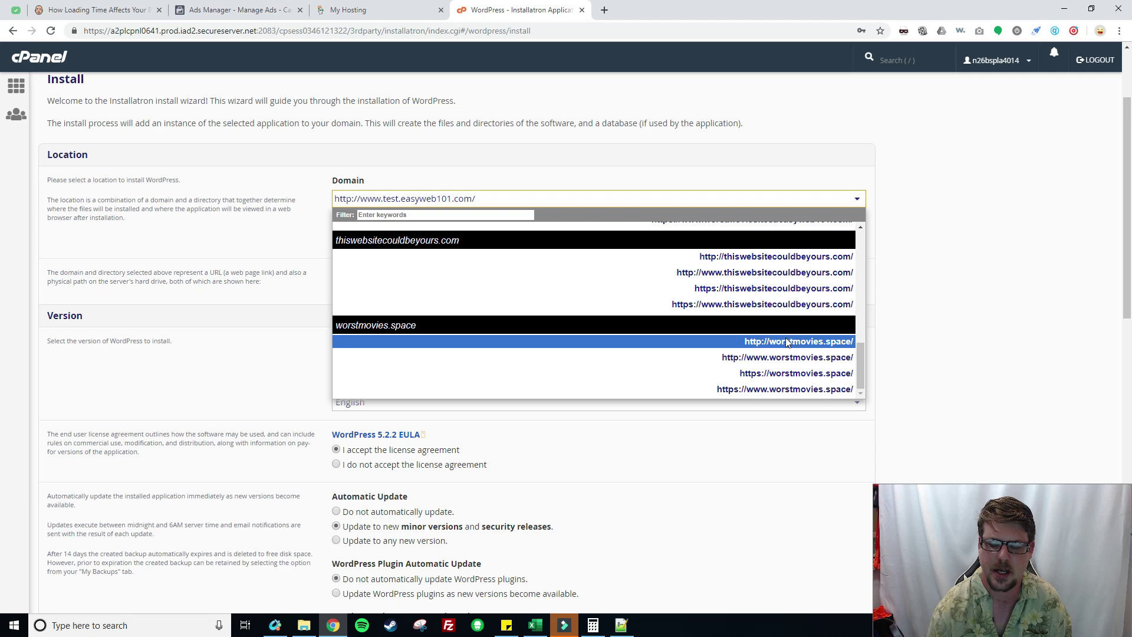
left_click(786, 343)
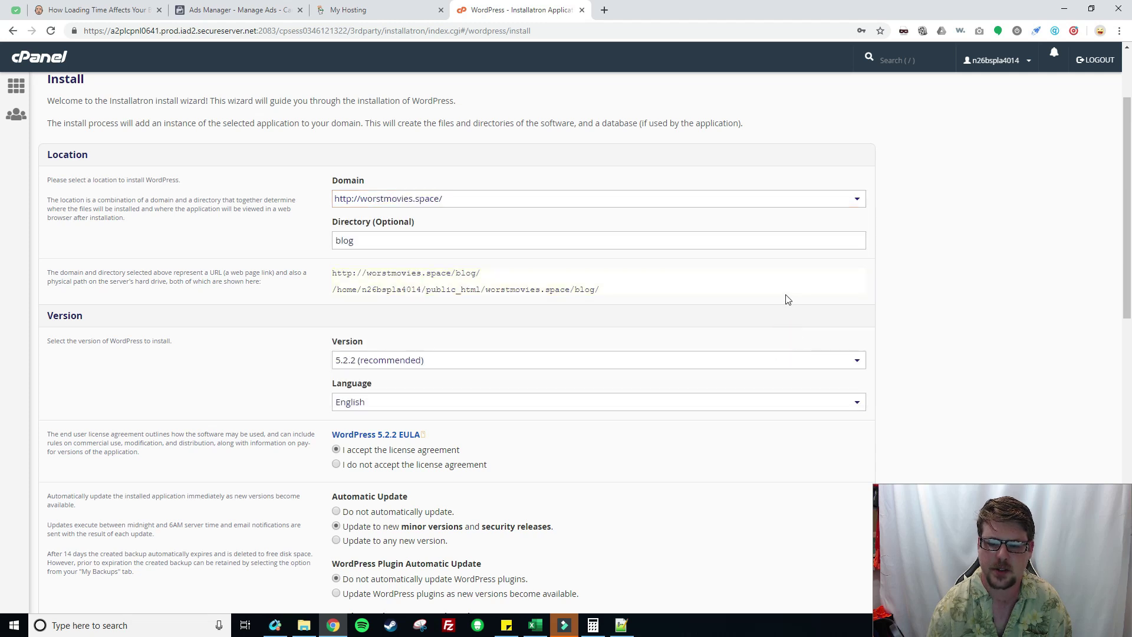
left_click(741, 199)
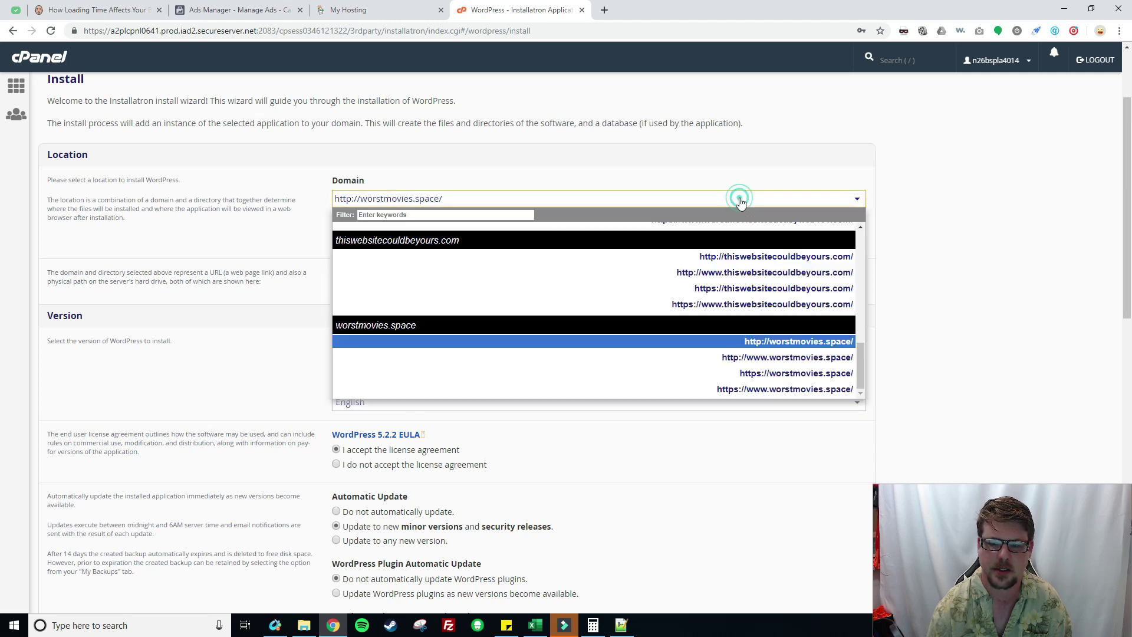
left_click(806, 347)
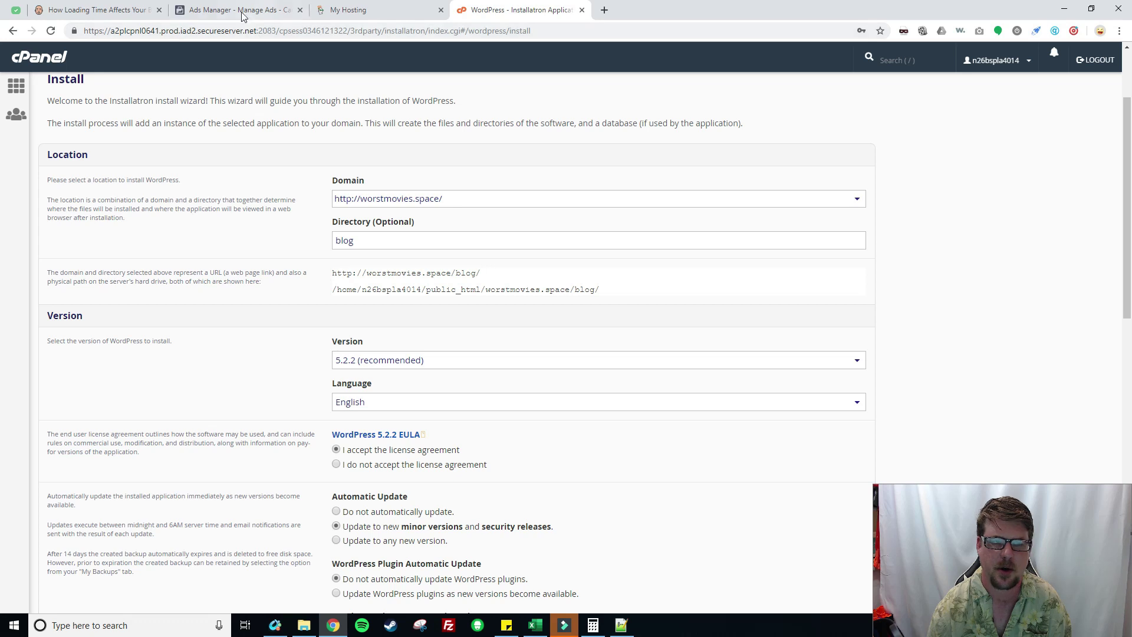
Delete the default 'blog' directory so WordPress installs at the worstmovies.space root.
left_click(268, 96)
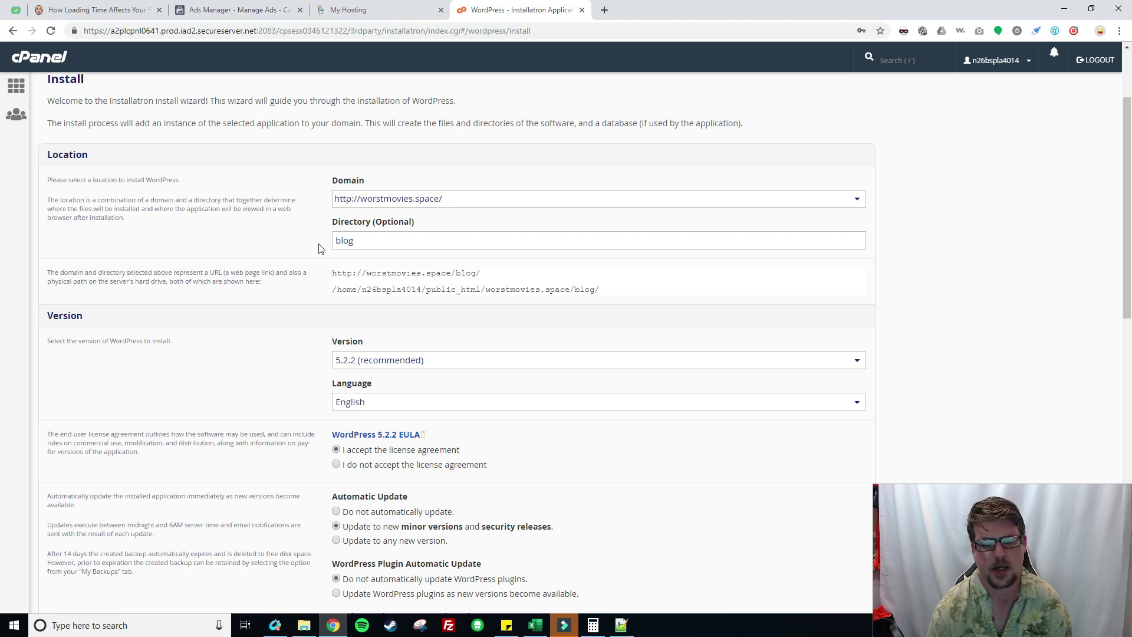
left_click(372, 240)
double_click(377, 240)
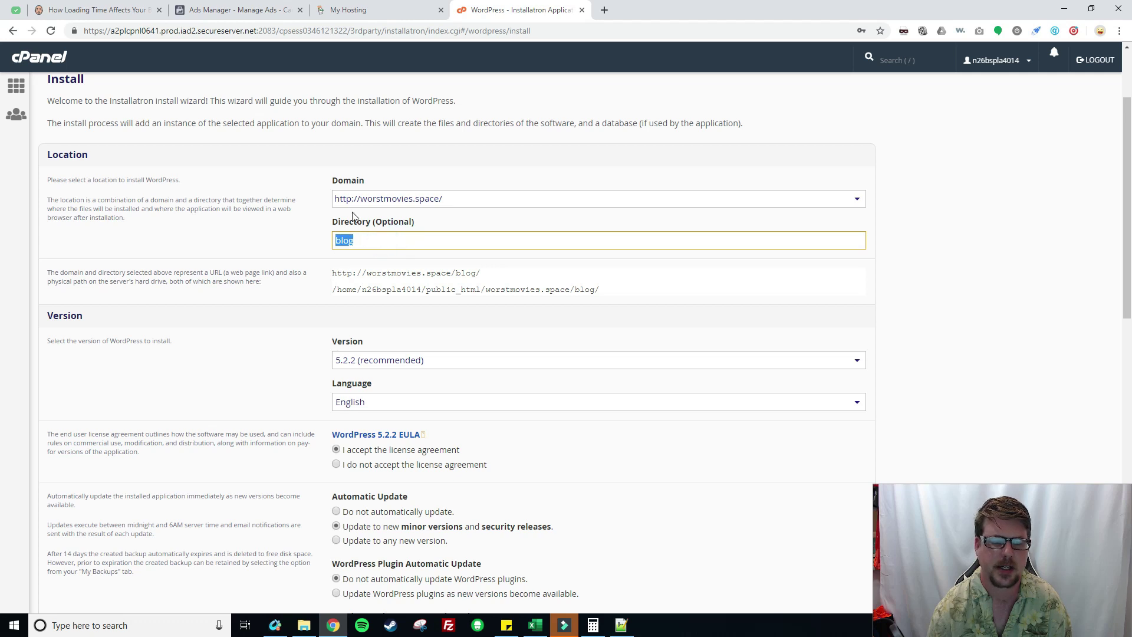
left_click(355, 254)
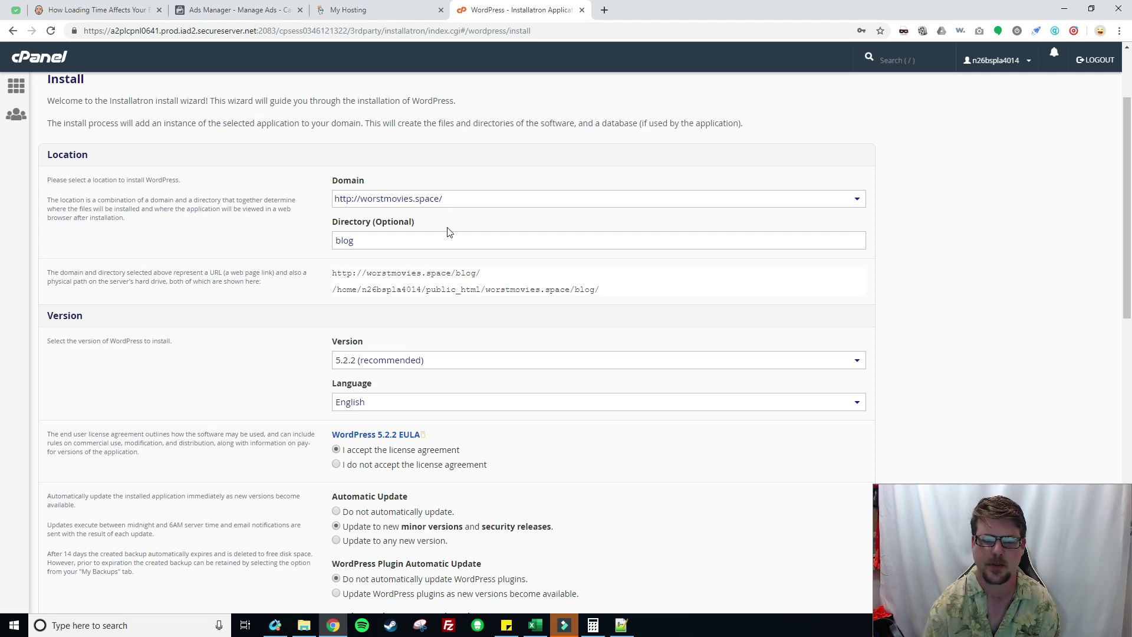
double_click(367, 237)
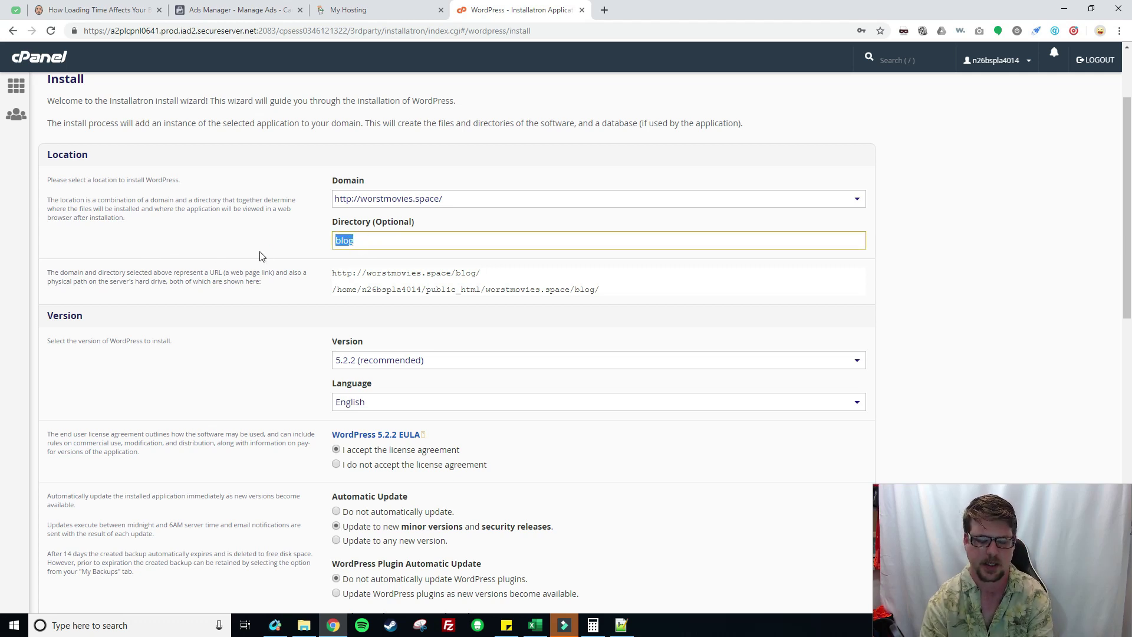
type("dev")
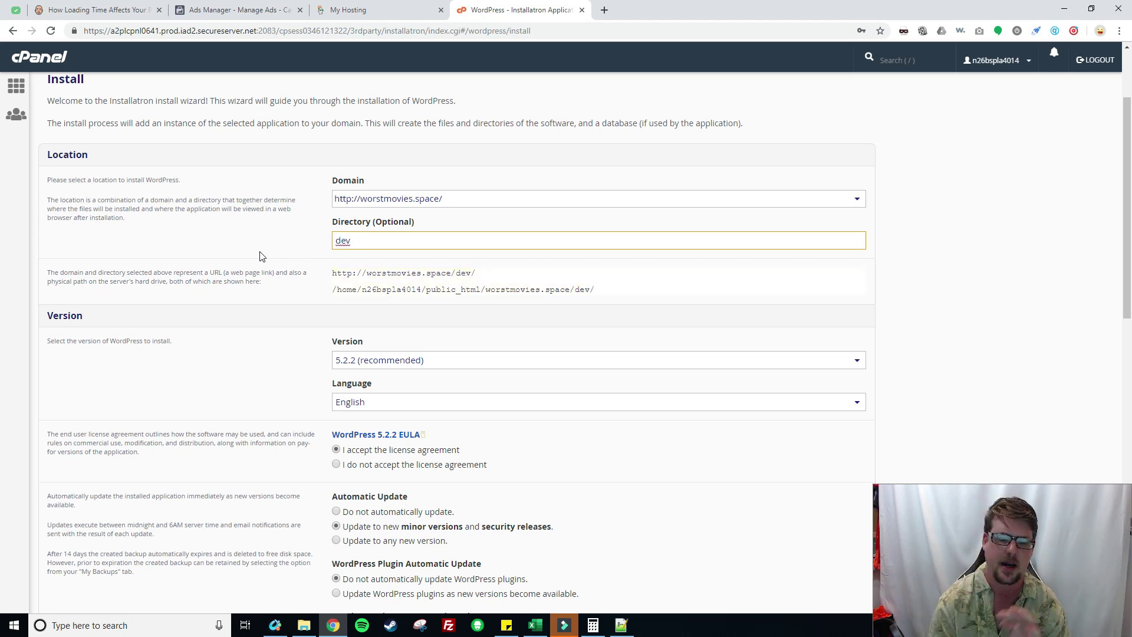
key("BackSpace")
key("BackSpace")
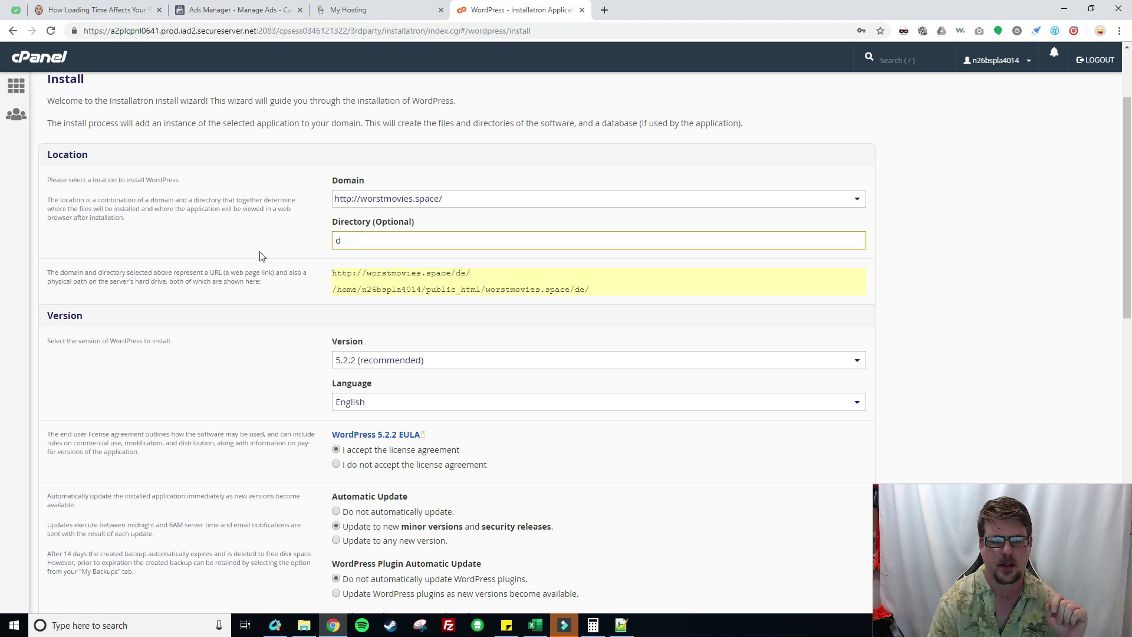
key("BackSpace")
left_click(286, 263)
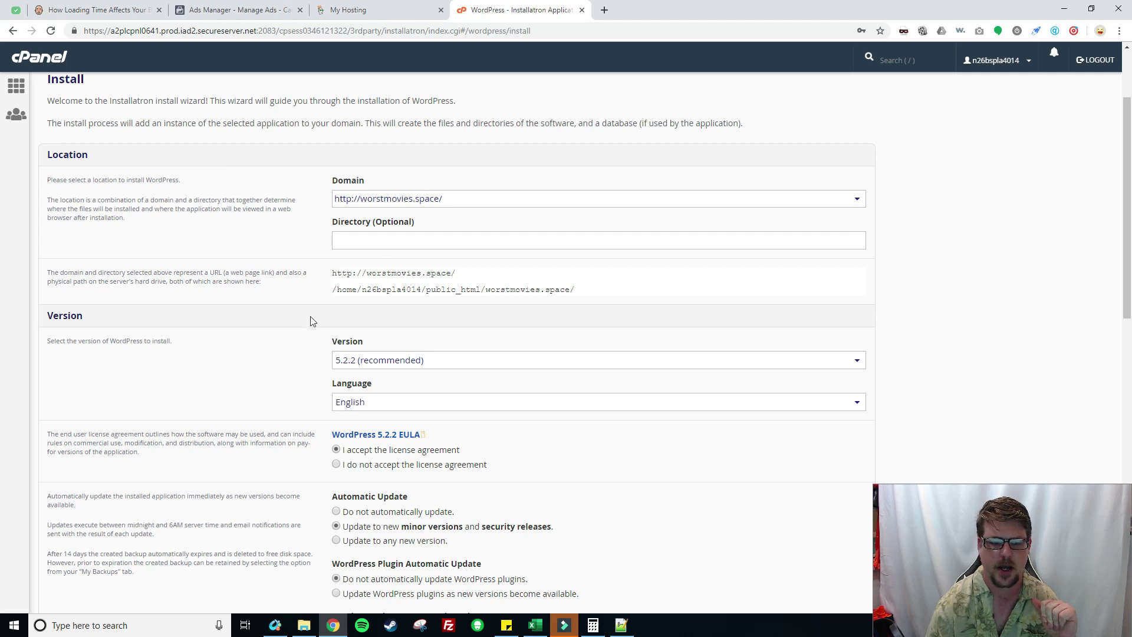
Change the WordPress administrator username to testsite.
scroll(266, 300, "down", 1)
scroll(394, 302, "down", 1)
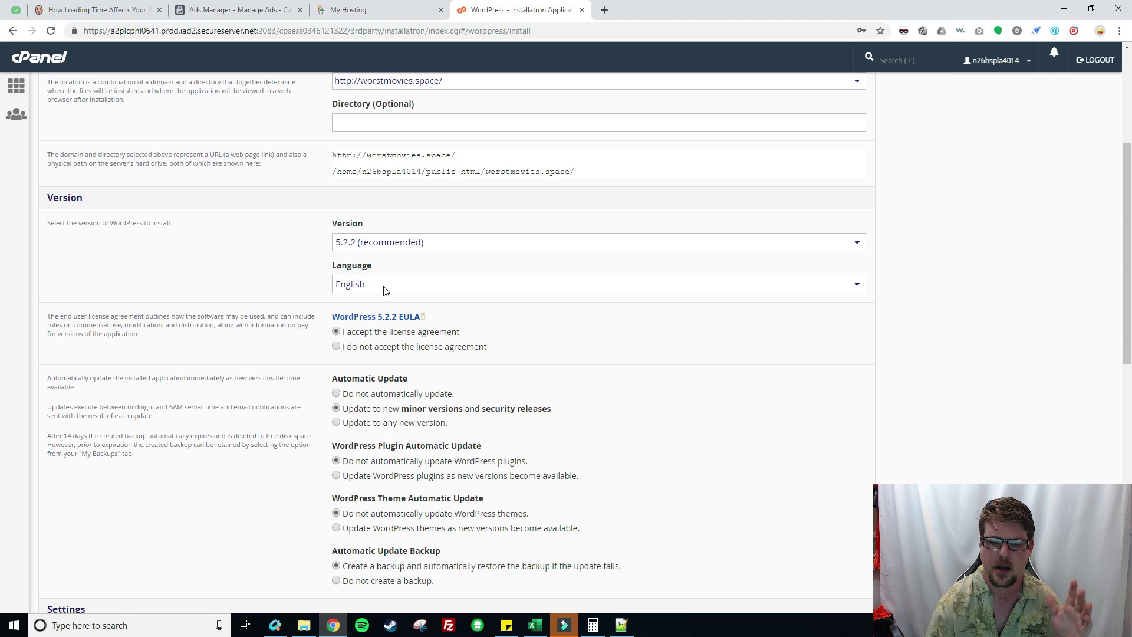
scroll(384, 290, "down", 1)
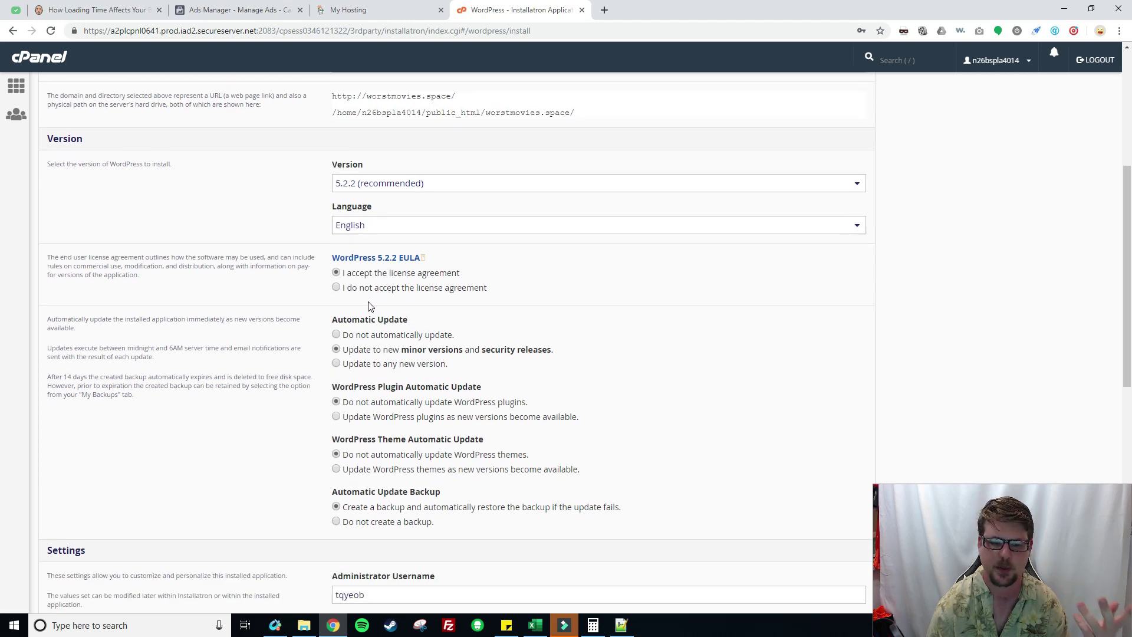
scroll(372, 305, "down", 1)
scroll(370, 307, "down", 1)
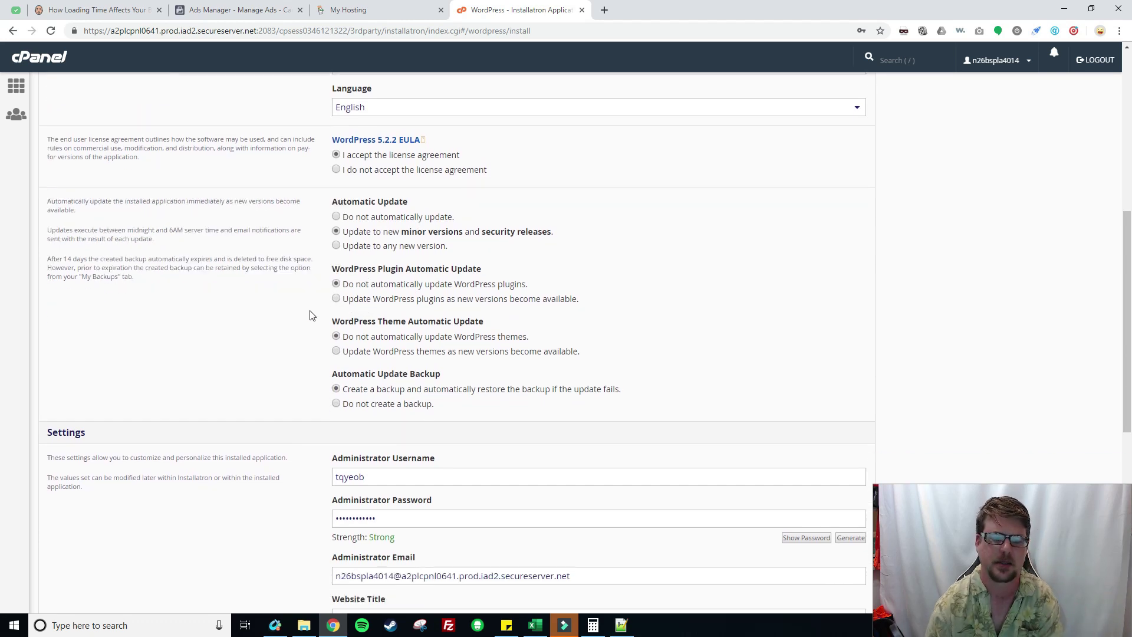
scroll(403, 148, "down", 1)
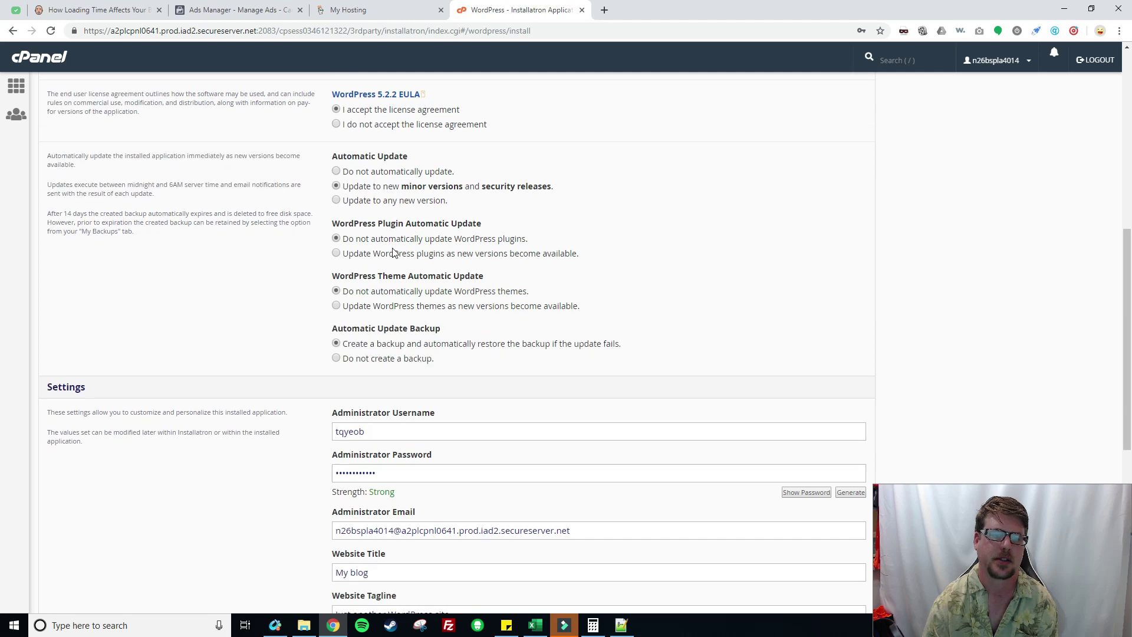
scroll(404, 153, "down", 1)
scroll(415, 315, "down", 2)
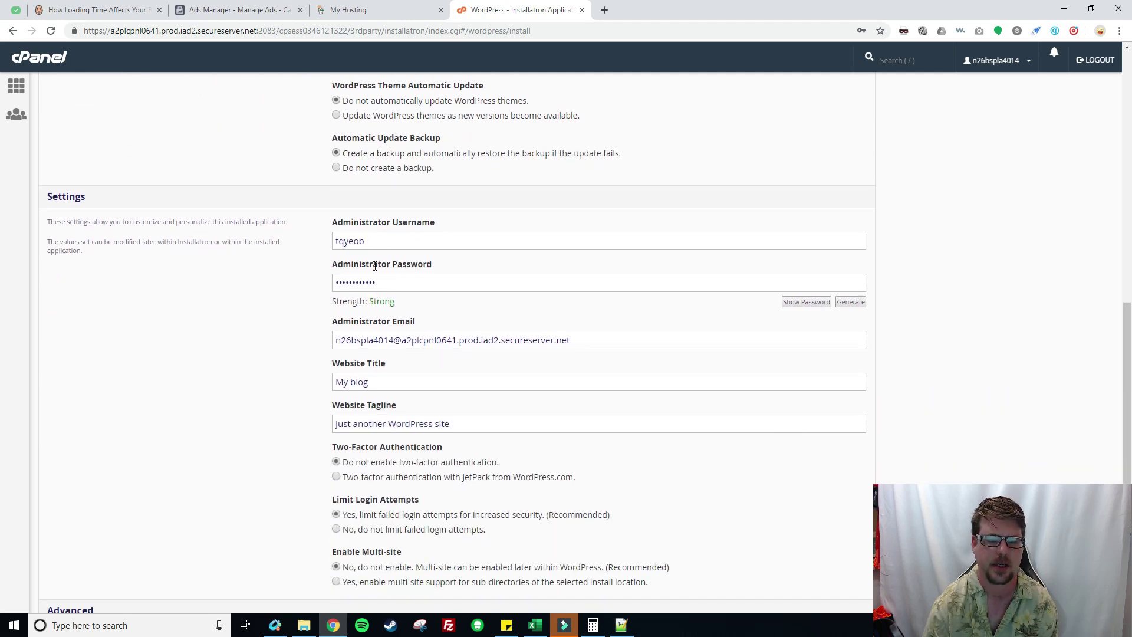
double_click(388, 242)
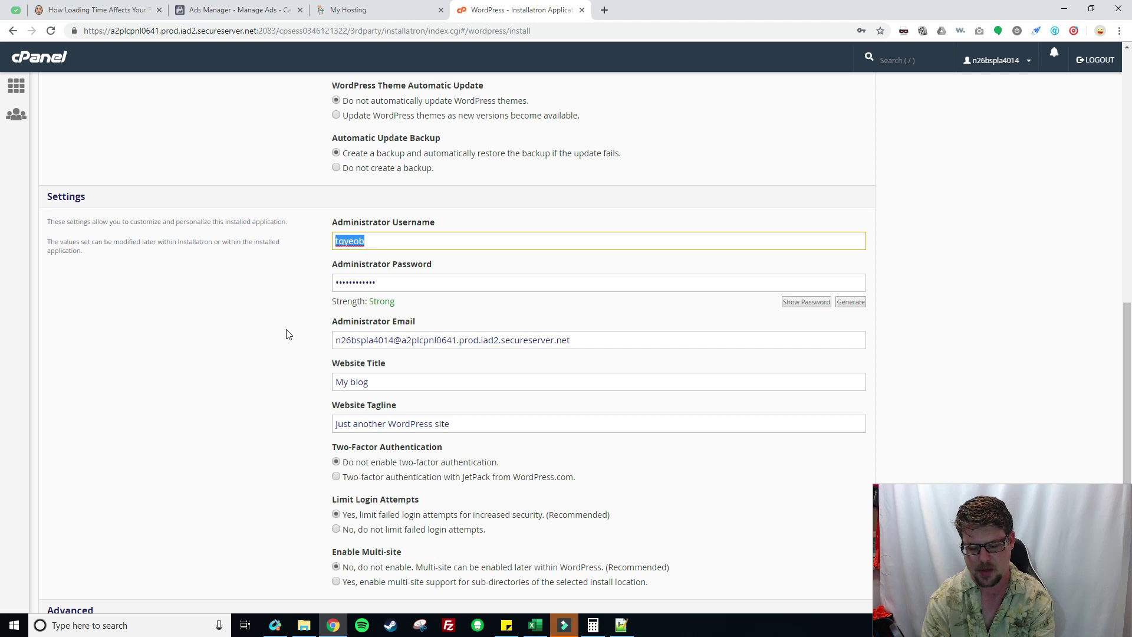
type("test")
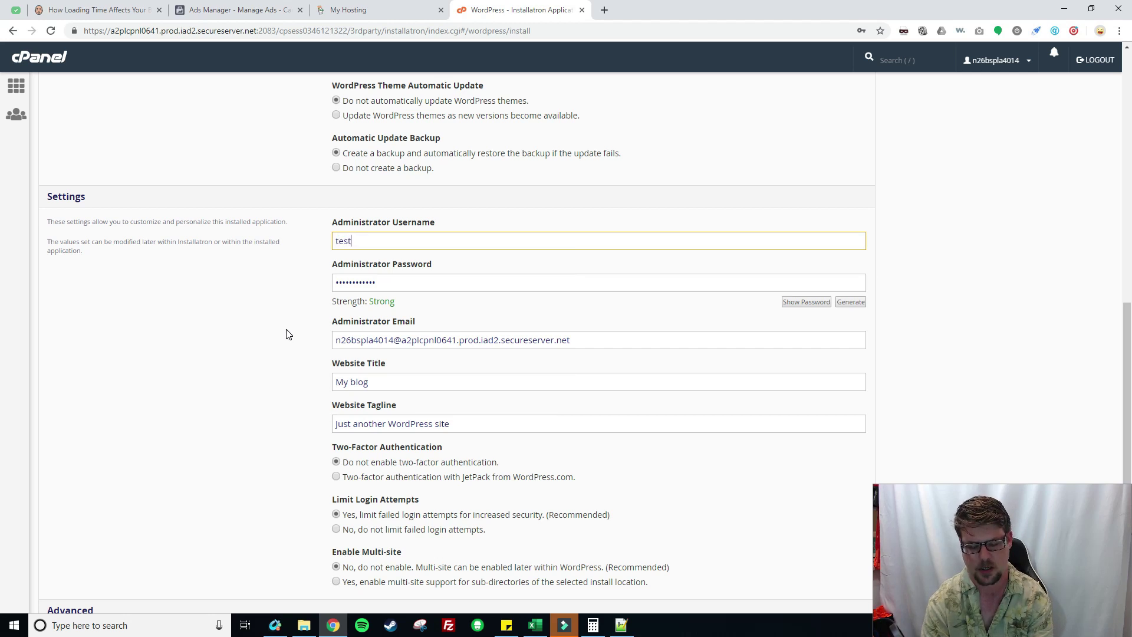
type("site")
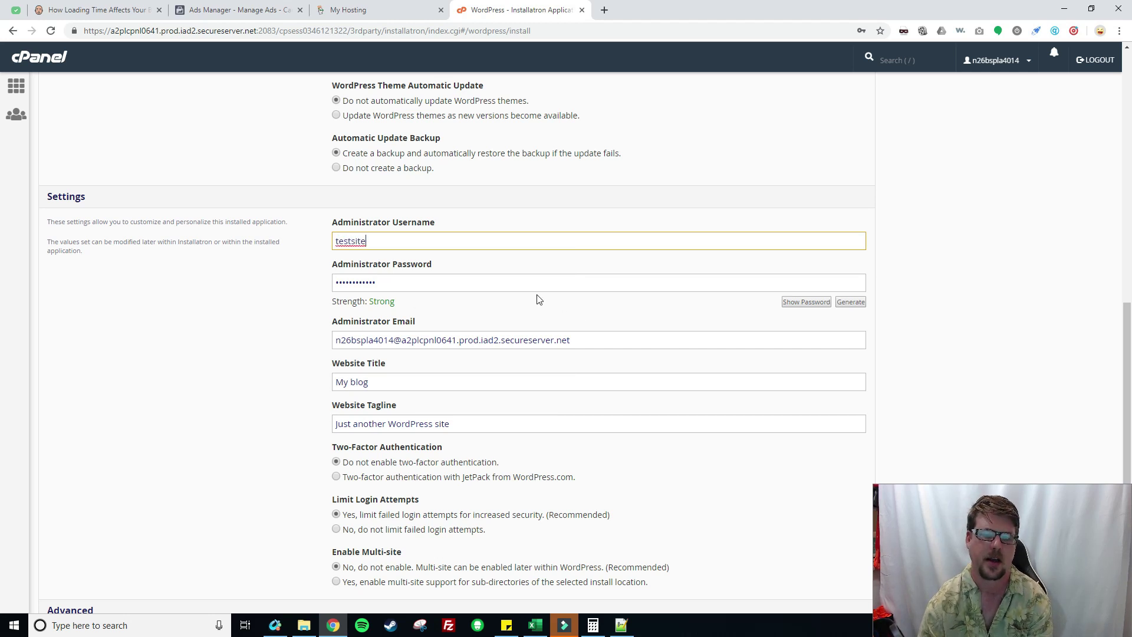
left_click(534, 283)
double_click(514, 283)
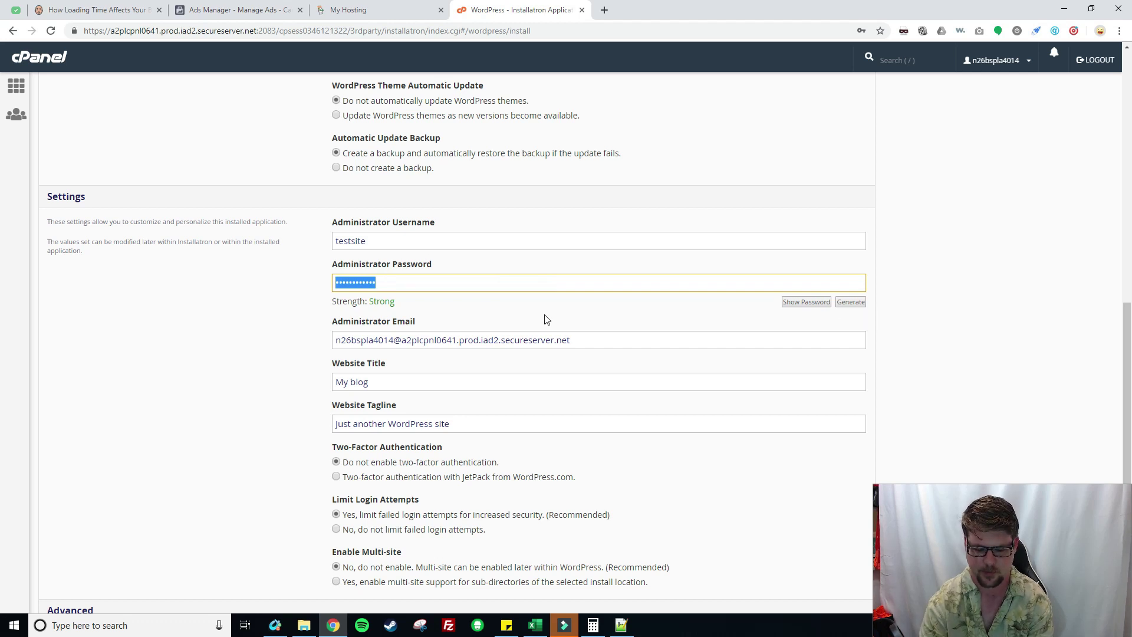
type("password")
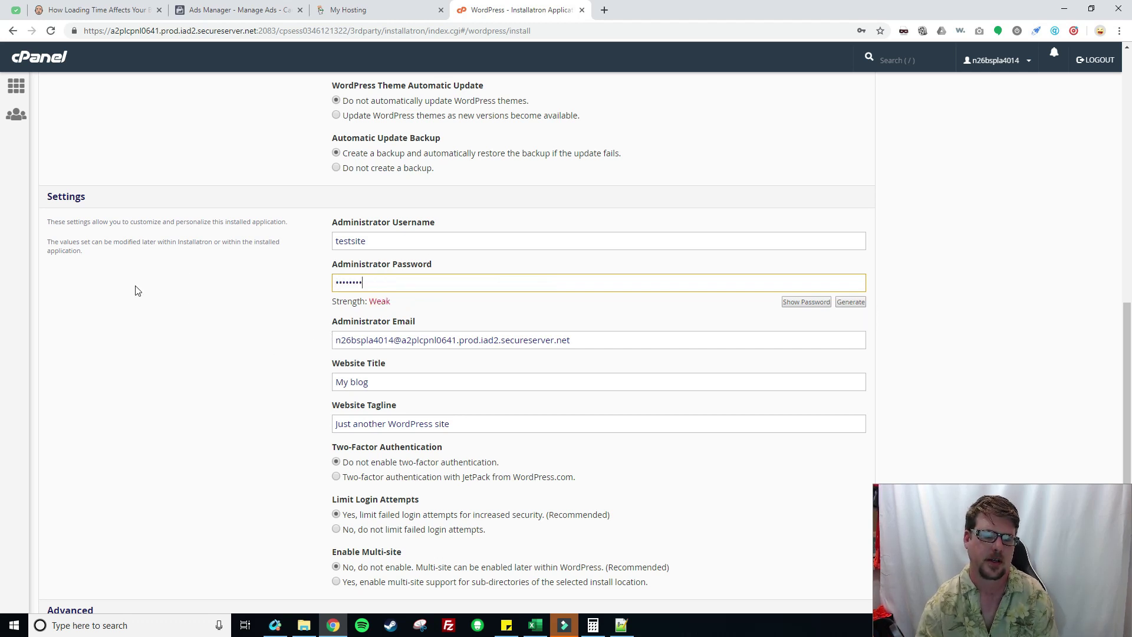
left_click(220, 279)
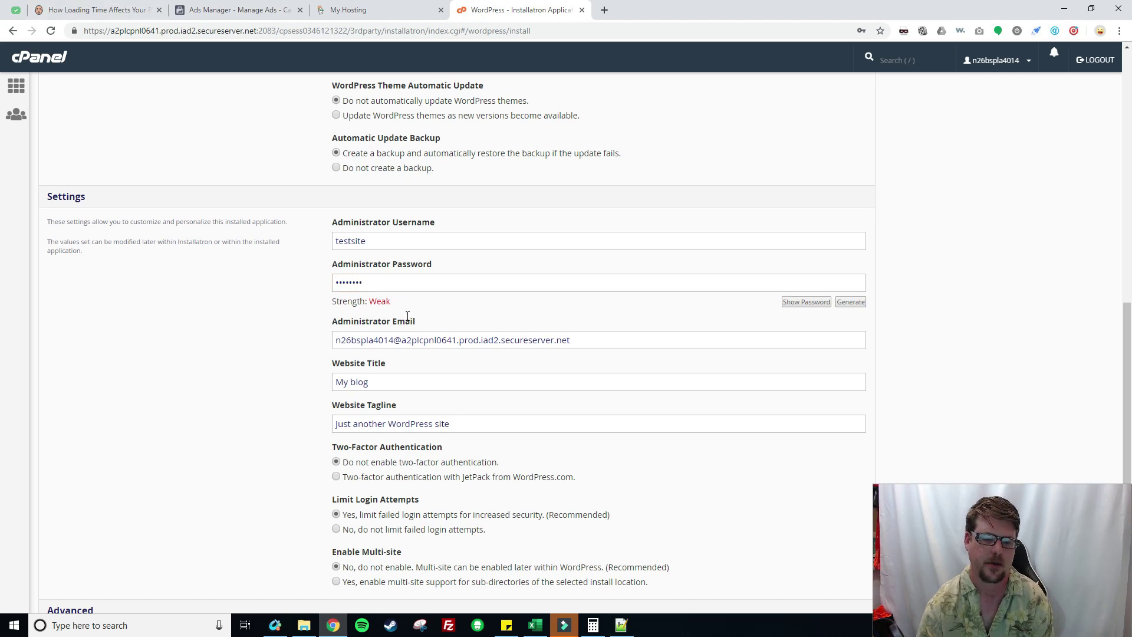
left_click(430, 333)
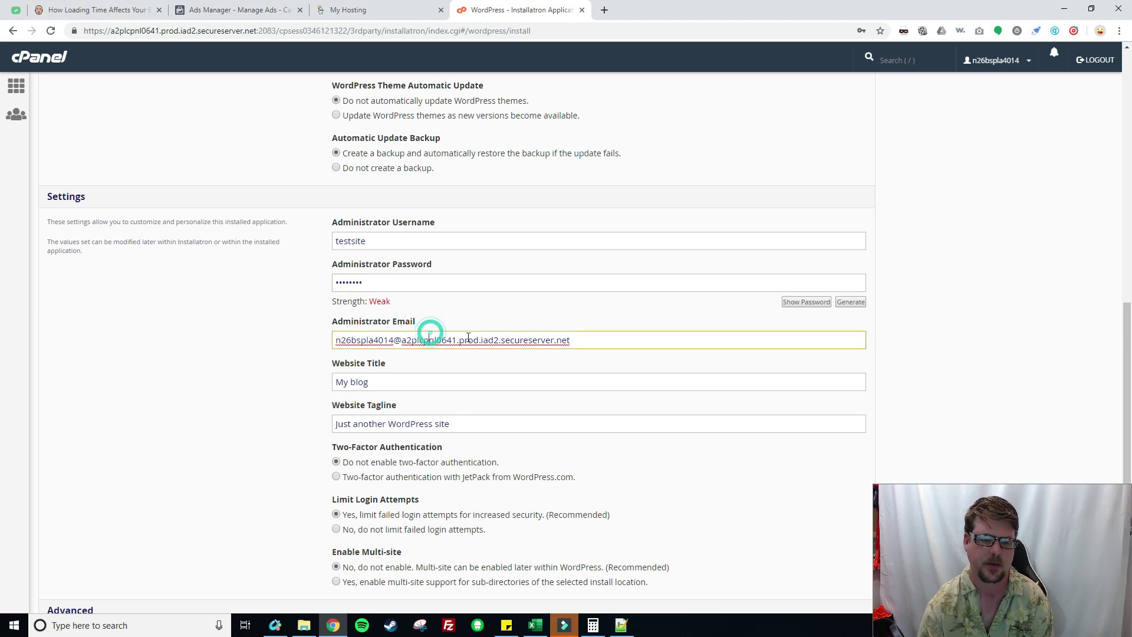
triple_click(602, 334)
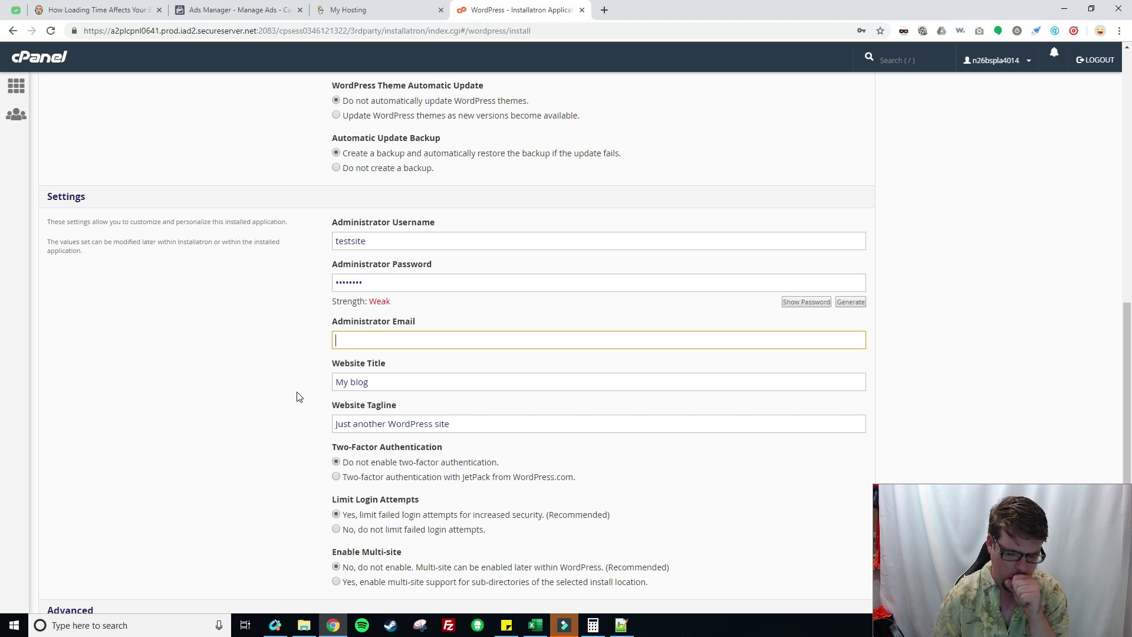
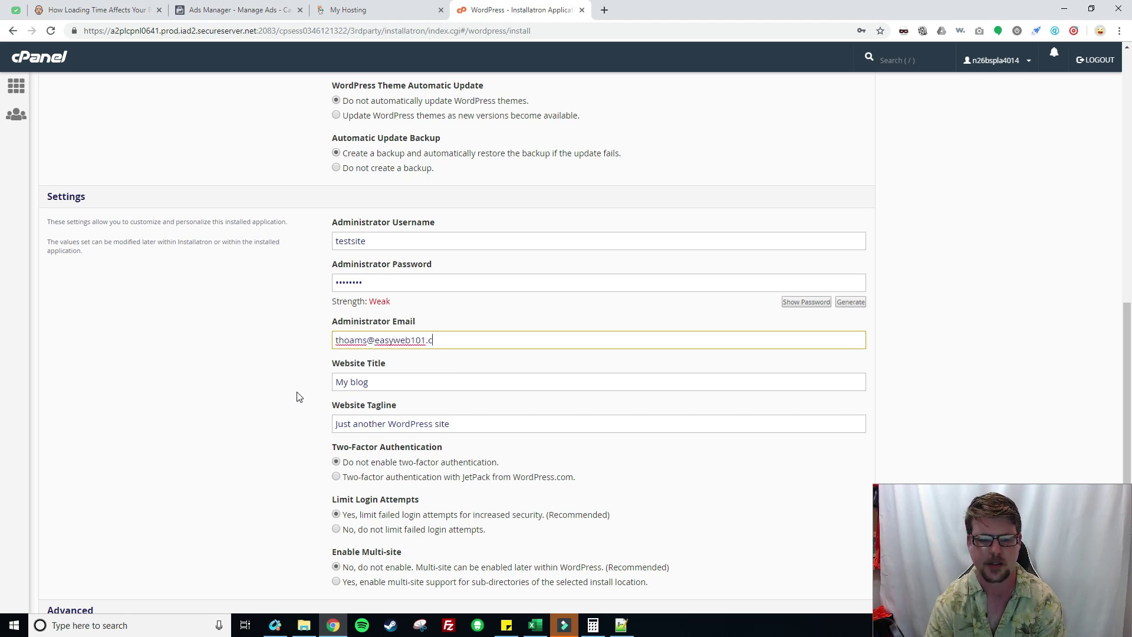
Replace the 'My blog' website title with 'Easy Web 101 test'.
left_click(480, 389)
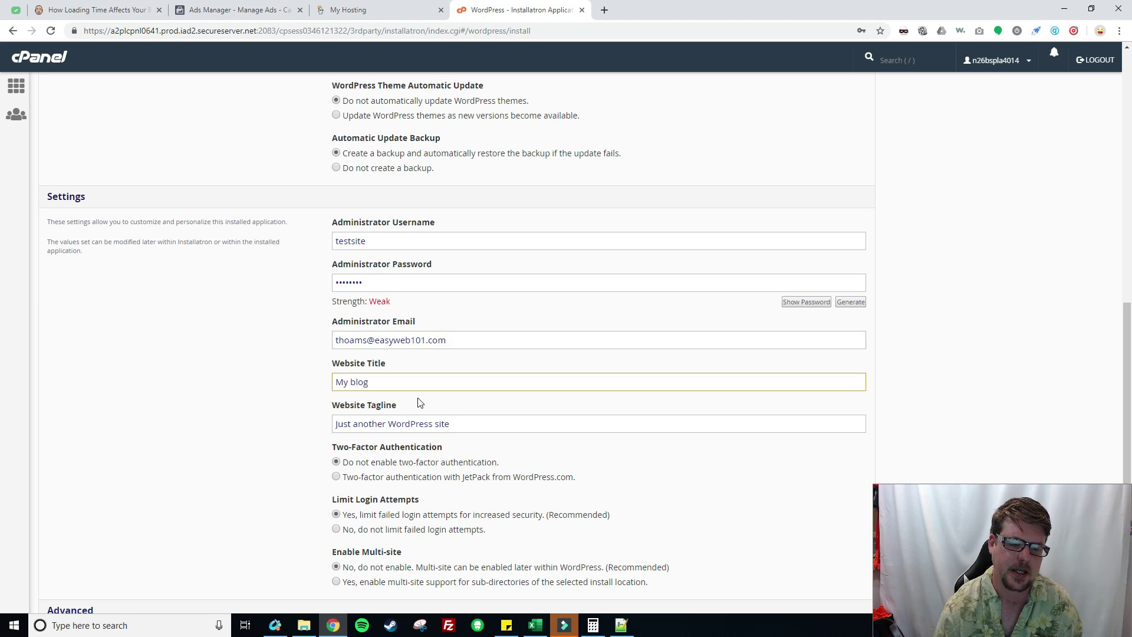
triple_click(420, 383)
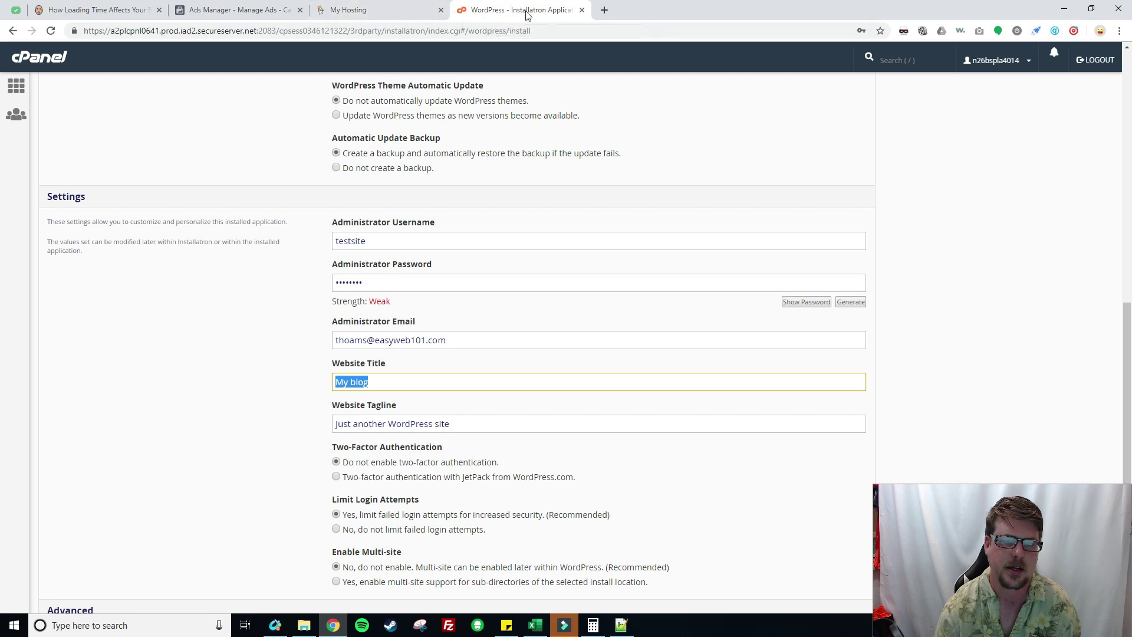
left_click(412, 385)
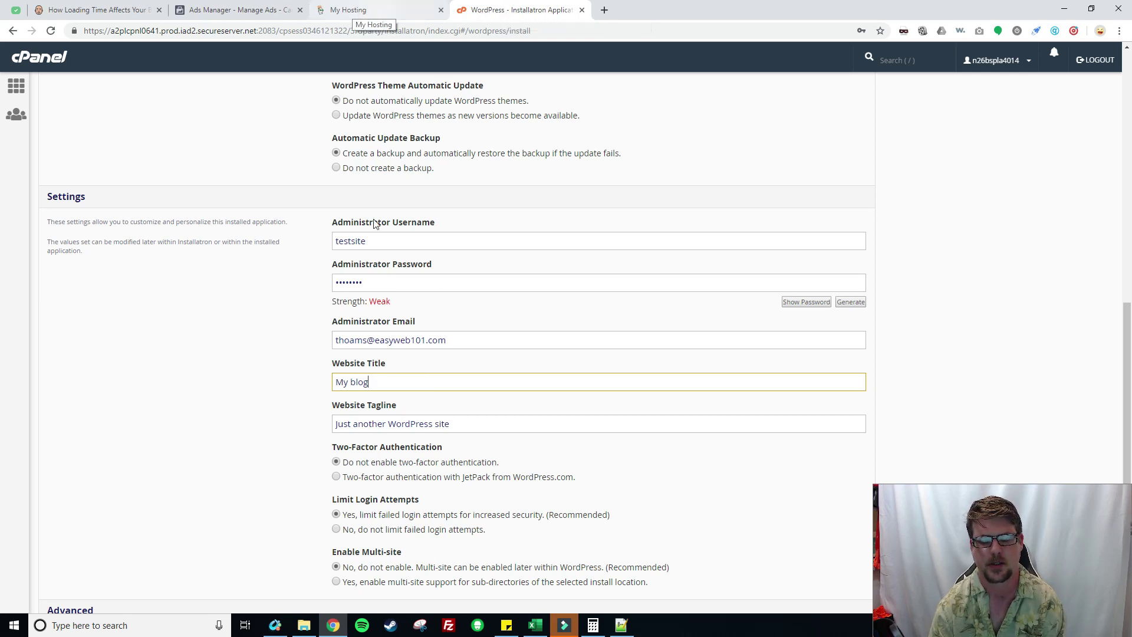
left_click(384, 383)
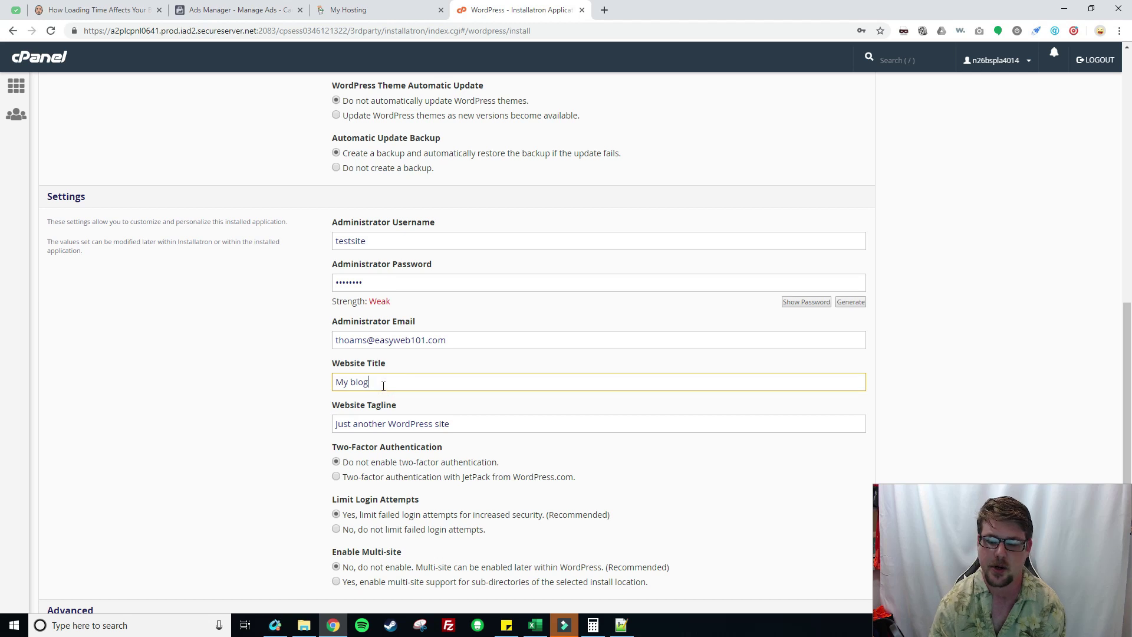
key("ctrl+a")
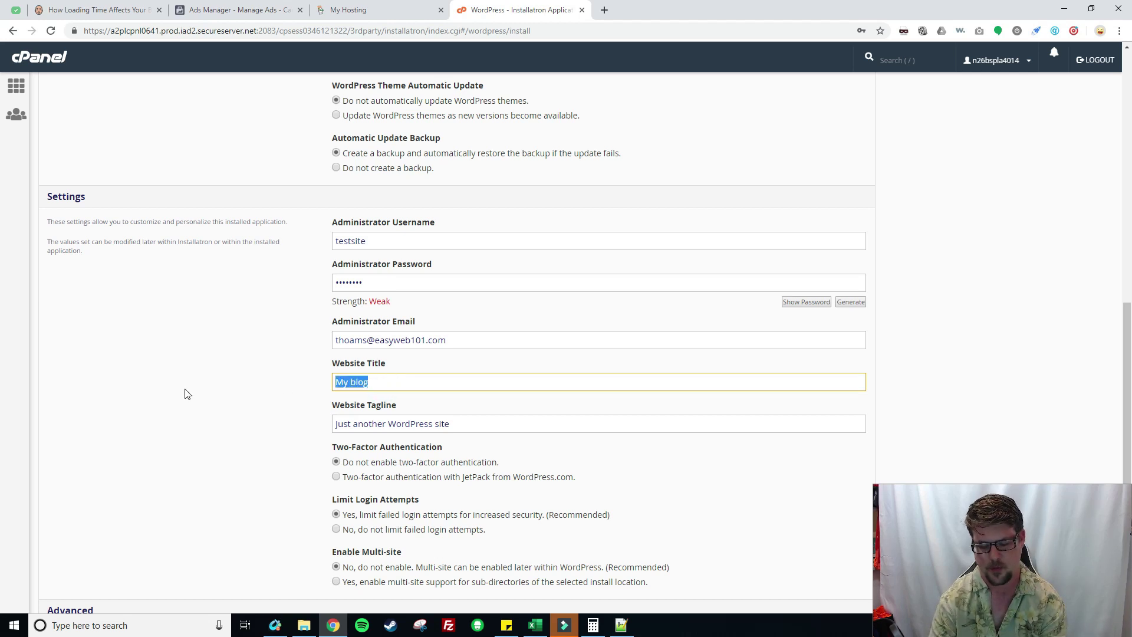
type("Web 101 test")
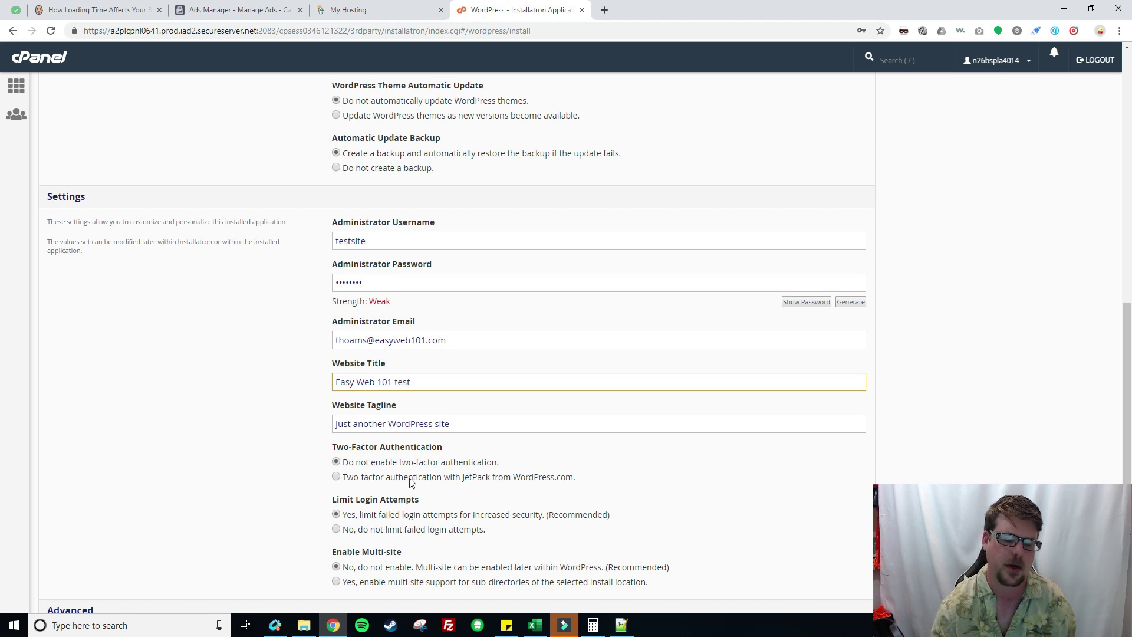
Replace the default website tagline with 'Awesome websites' and review the remaining install options.
left_click(475, 426)
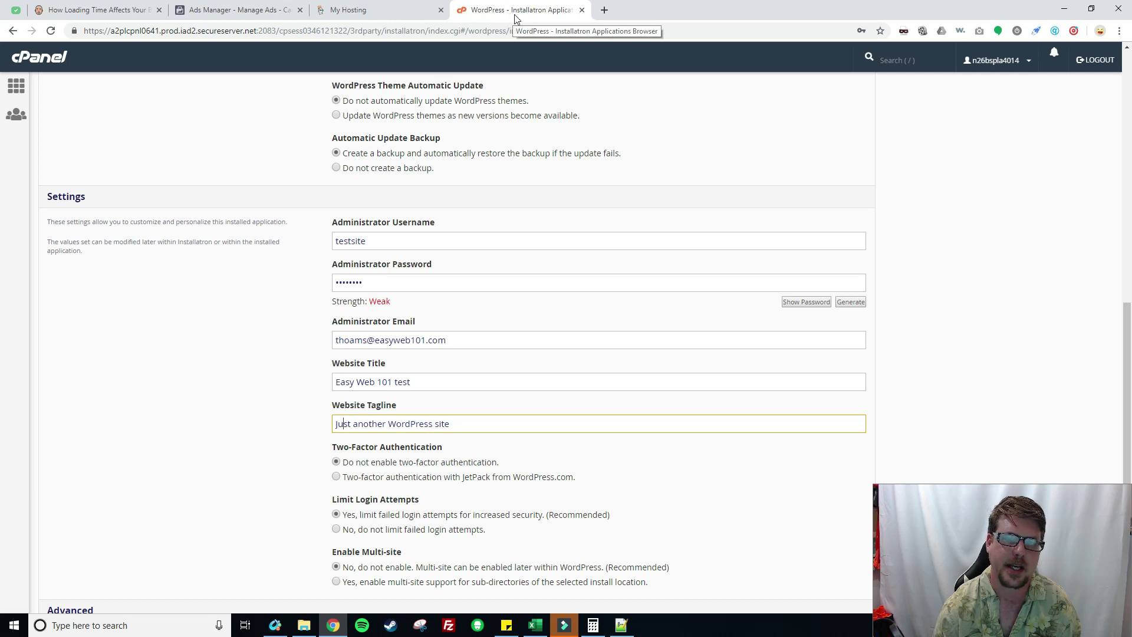
left_click(498, 428)
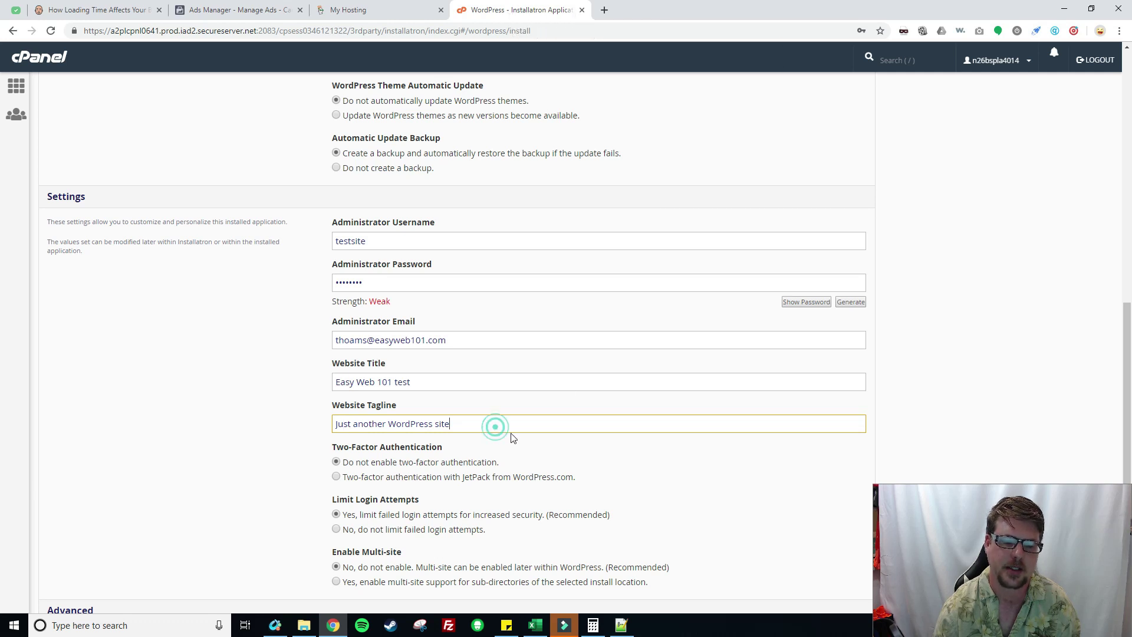
triple_click(514, 429)
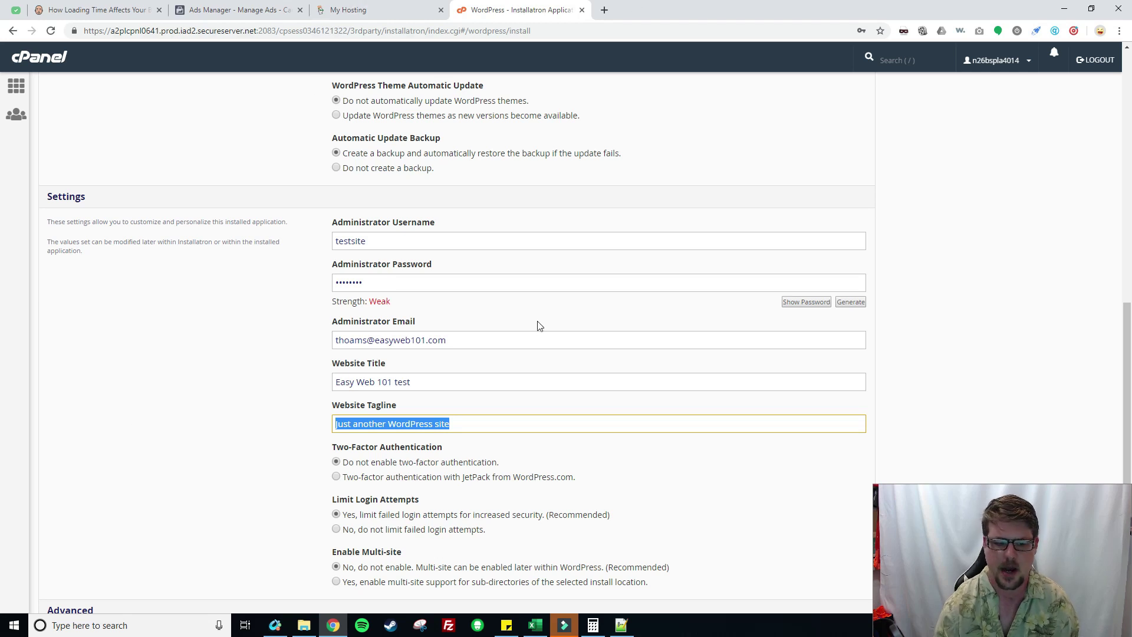
type("Awesome")
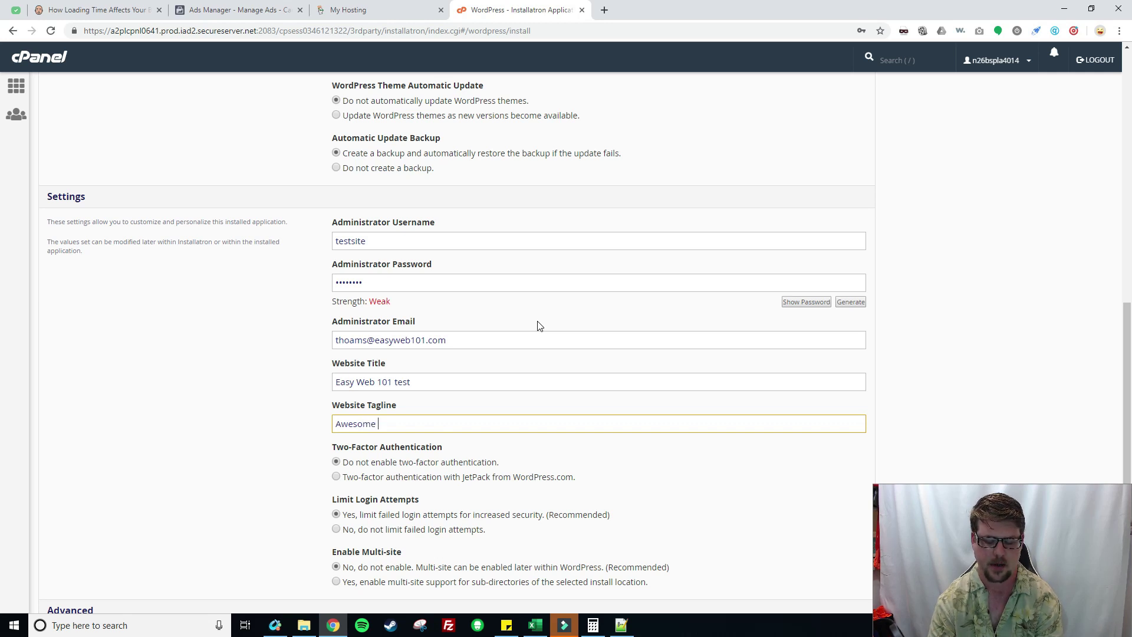
type("sites")
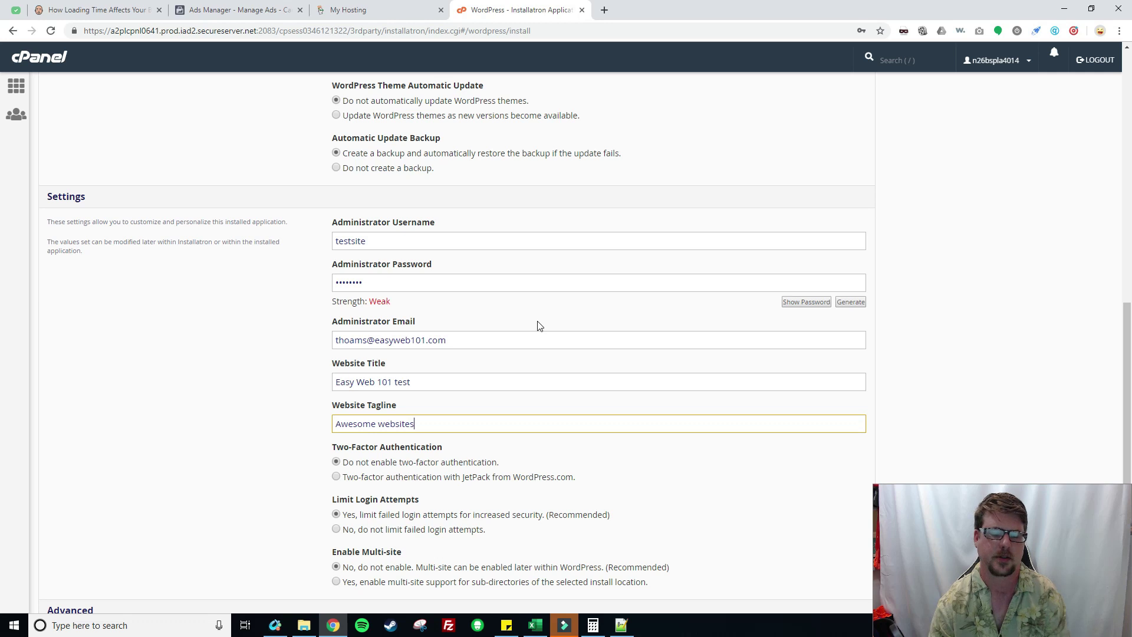
left_click(228, 373)
scroll(295, 347, "down", 3)
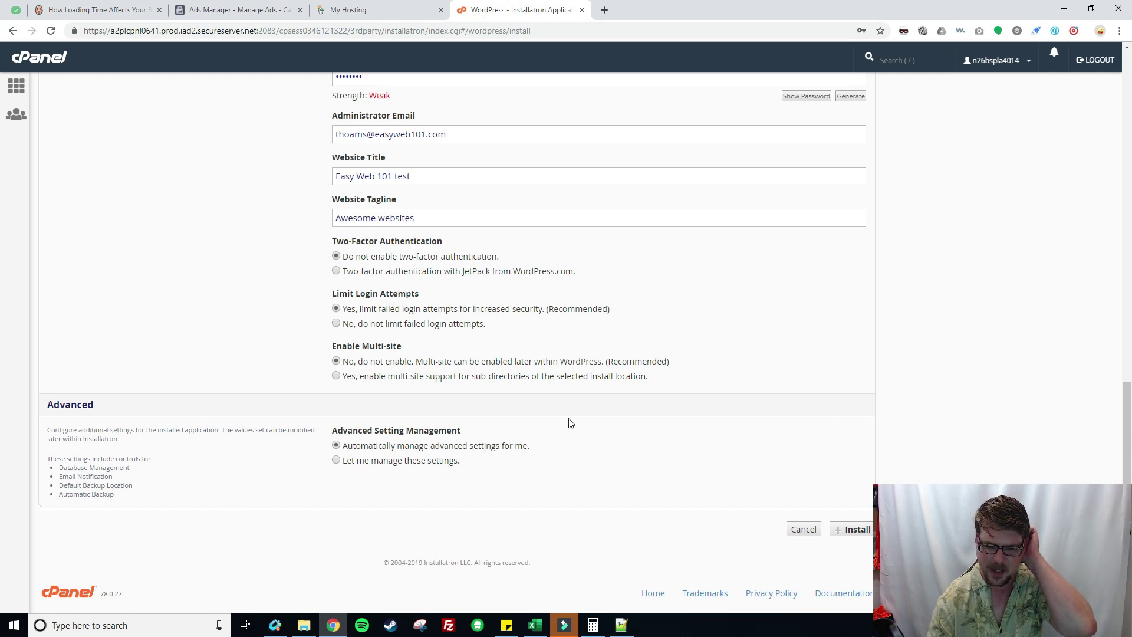
left_click(726, 472)
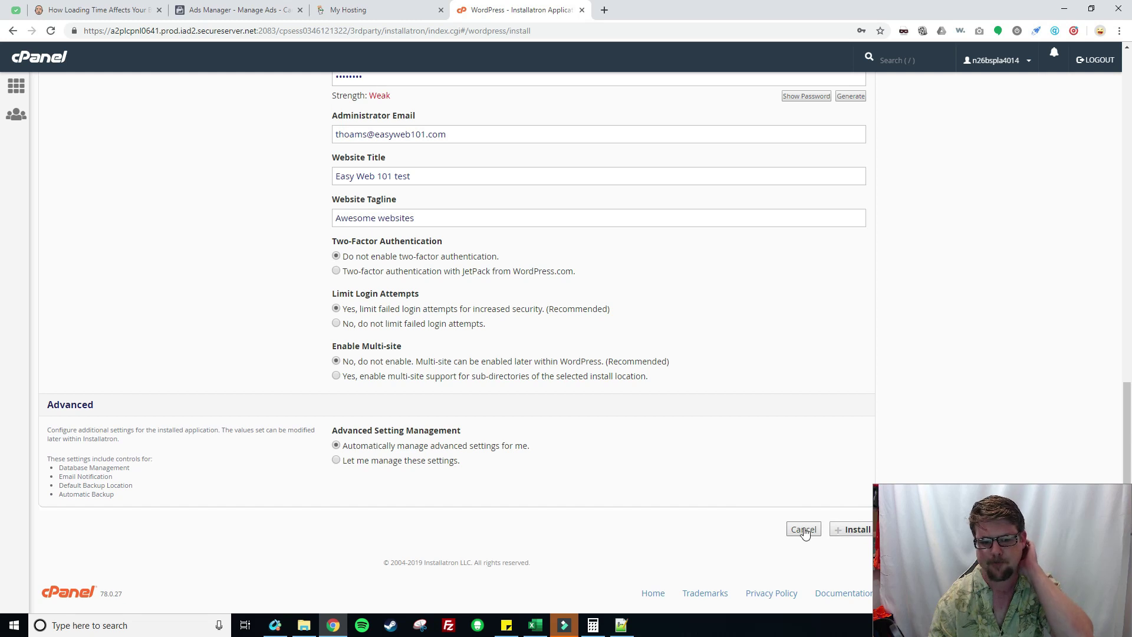
Install the 'Easy Web 101 test' WordPress site on worstmovies.space, declining Chrome's password save.
left_click(844, 534)
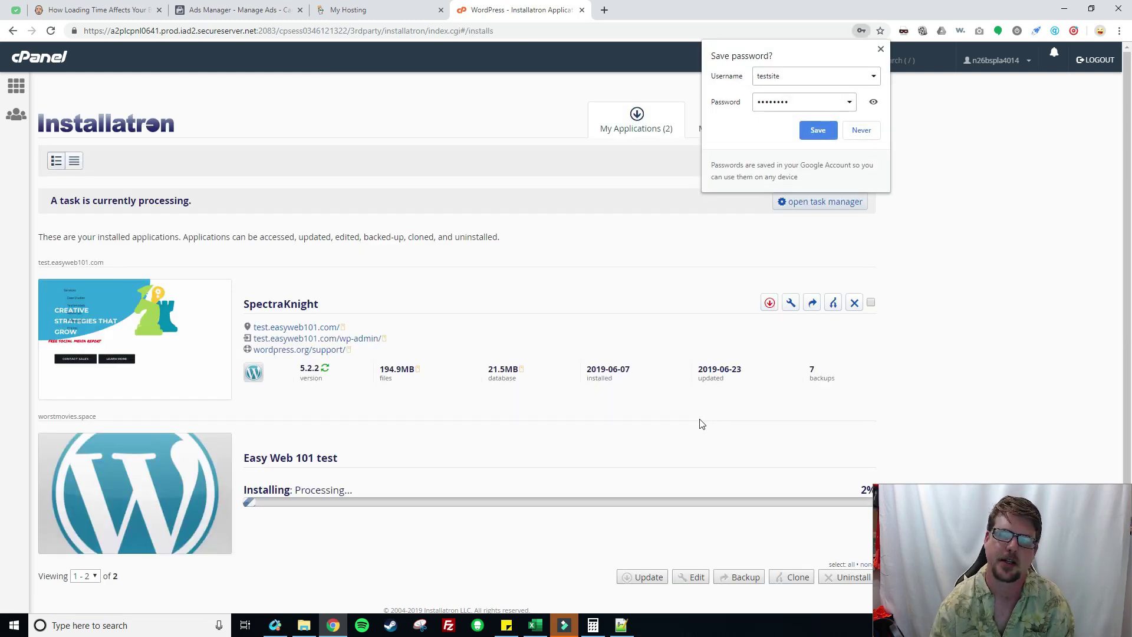
left_click(810, 130)
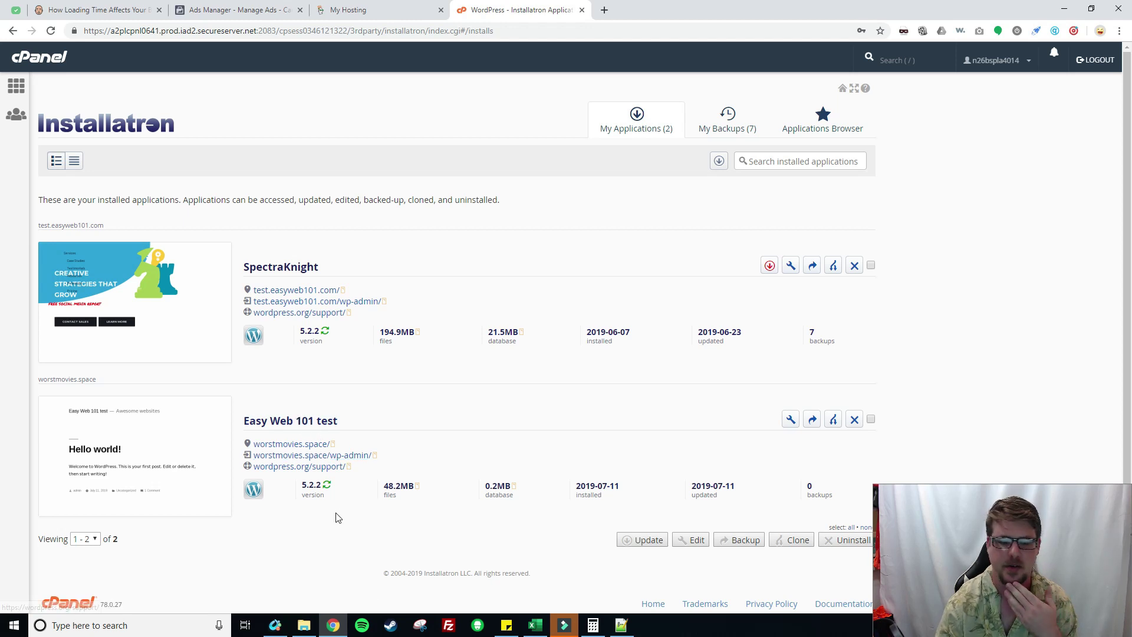
Preview worstmovies.space showing its Hello world! post, then open worstmovies.space/wp-admin/.
left_click(300, 444)
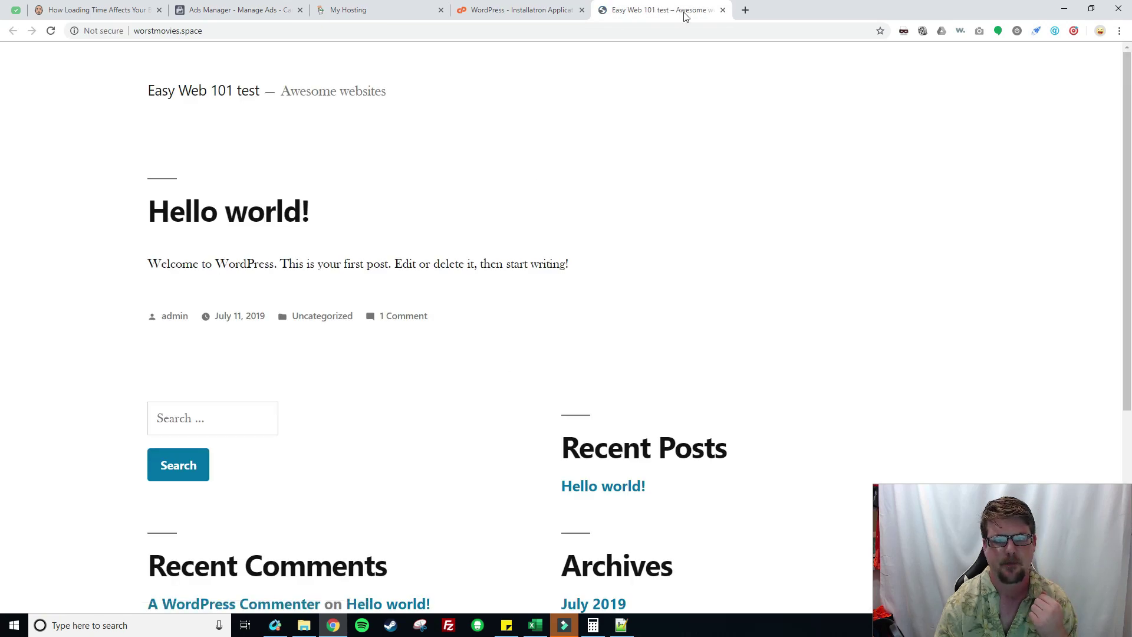
left_click(723, 10)
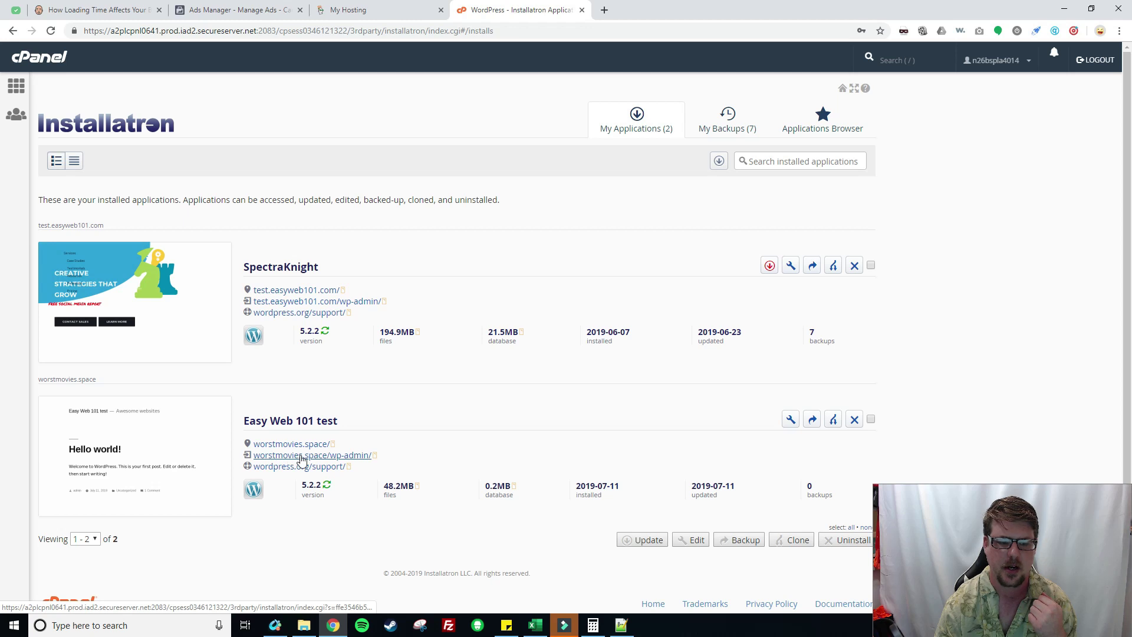
left_click(340, 459)
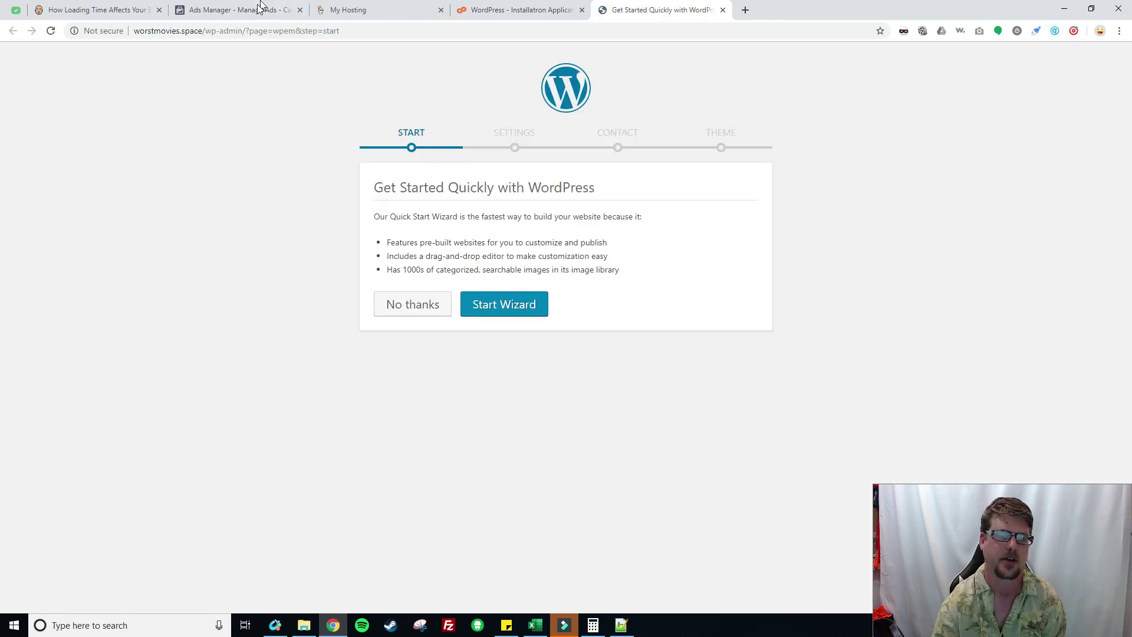
Decline the Quick Start Wizard with No thanks and confirm to reach the Dashboard.
left_click_drag(344, 138, 837, 438)
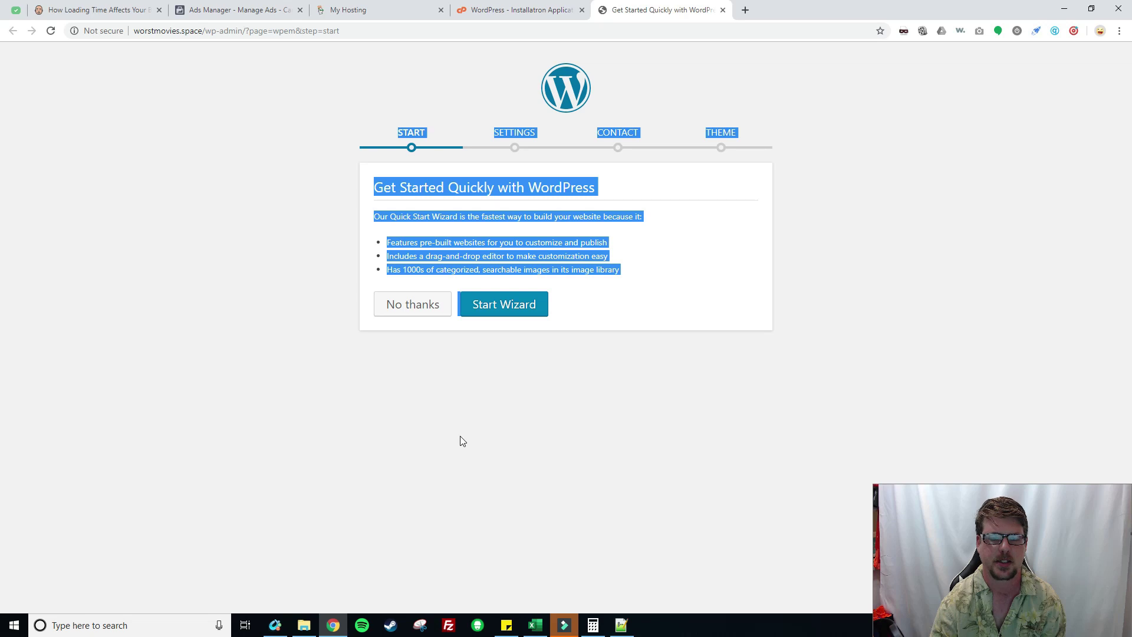
left_click(394, 308)
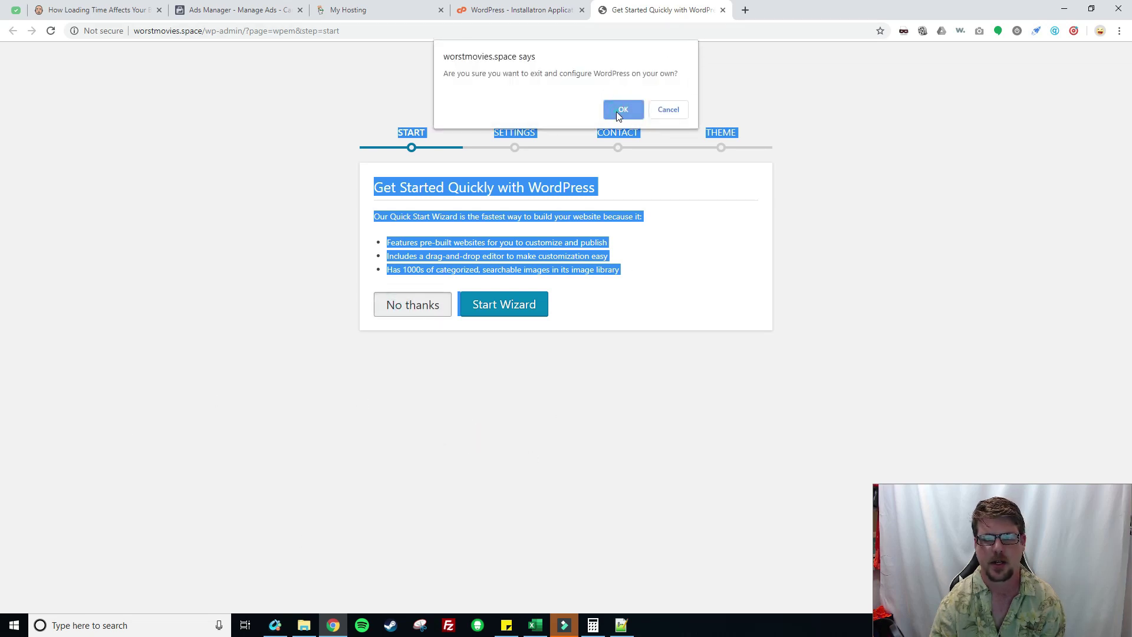
left_click(620, 111)
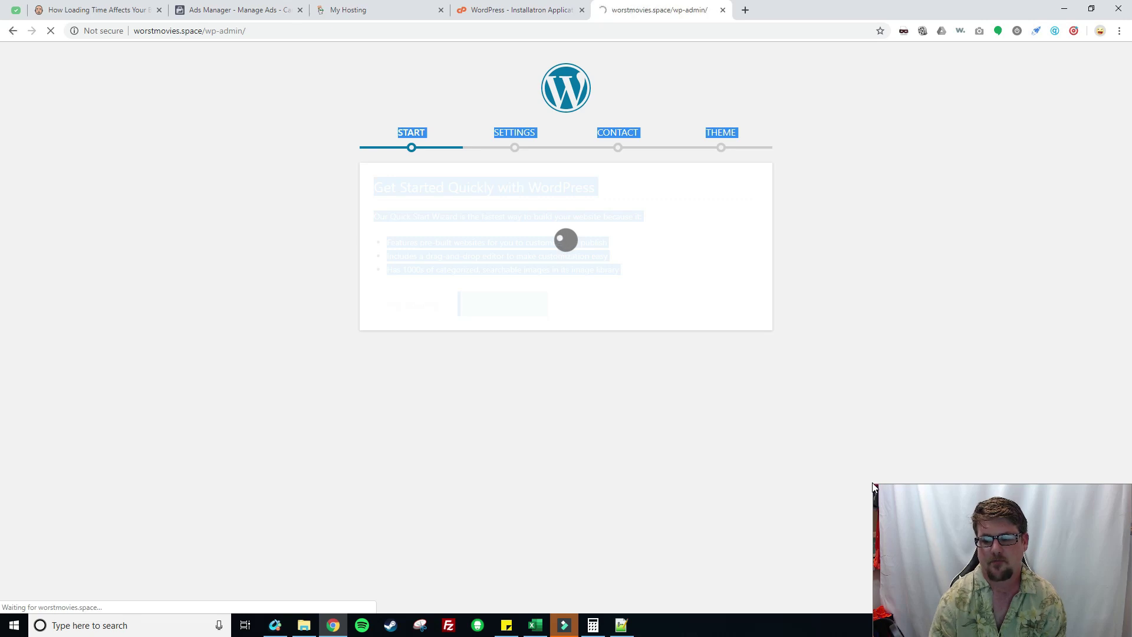